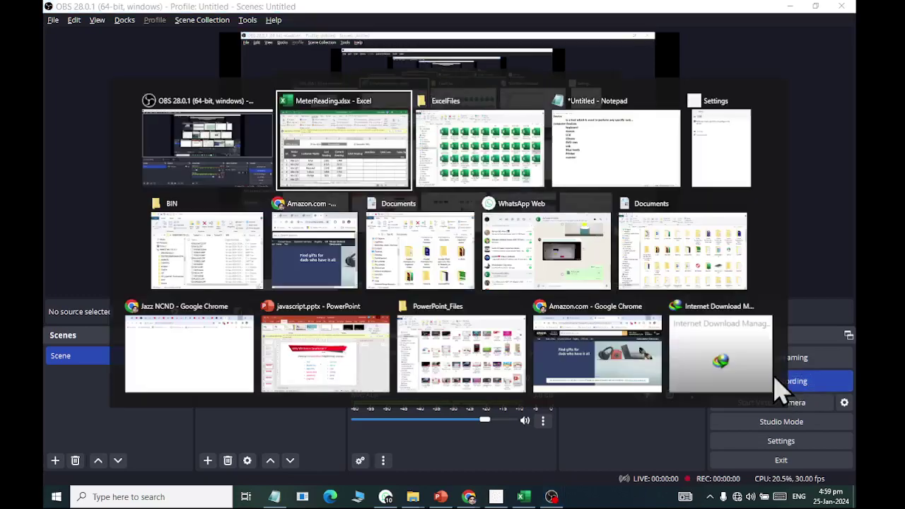
# Enter =SUM(E7-D7) in F7 so the first total reading shows 287
pyautogui.keyDown('ctrl'); pyautogui.scroll(-1, 403, 331); pyautogui.keyUp('ctrl')
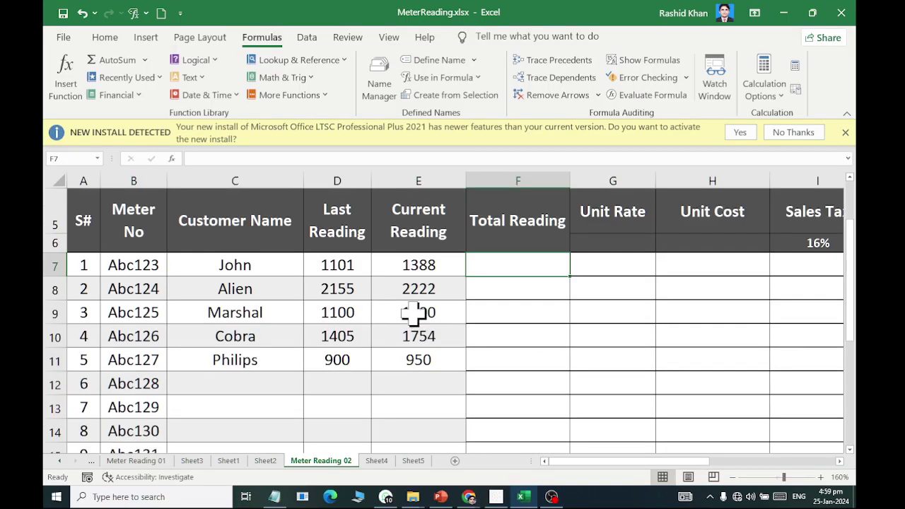
pyautogui.keyDown('ctrl'); pyautogui.scroll(-1, 430, 297); pyautogui.keyUp('ctrl')
pyautogui.keyDown('ctrl'); pyautogui.scroll(-1, 433, 299); pyautogui.keyUp('ctrl')
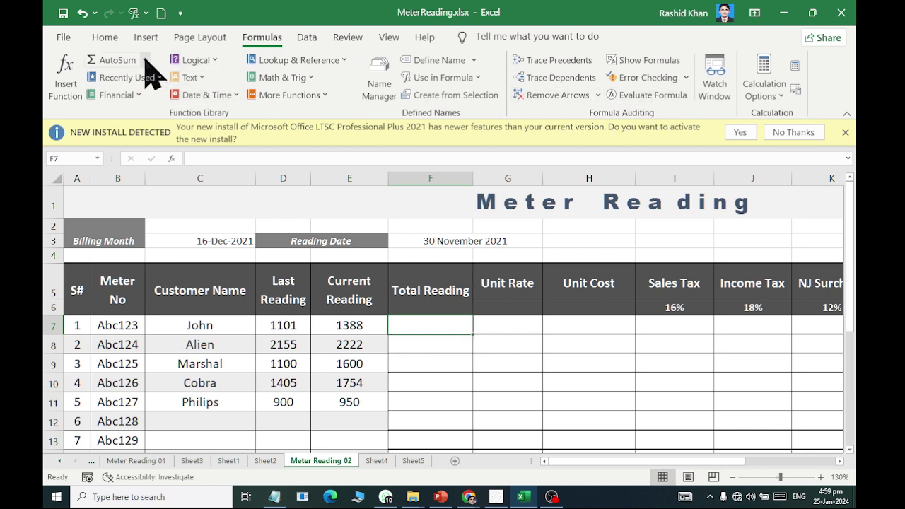
pyautogui.click(113, 61)
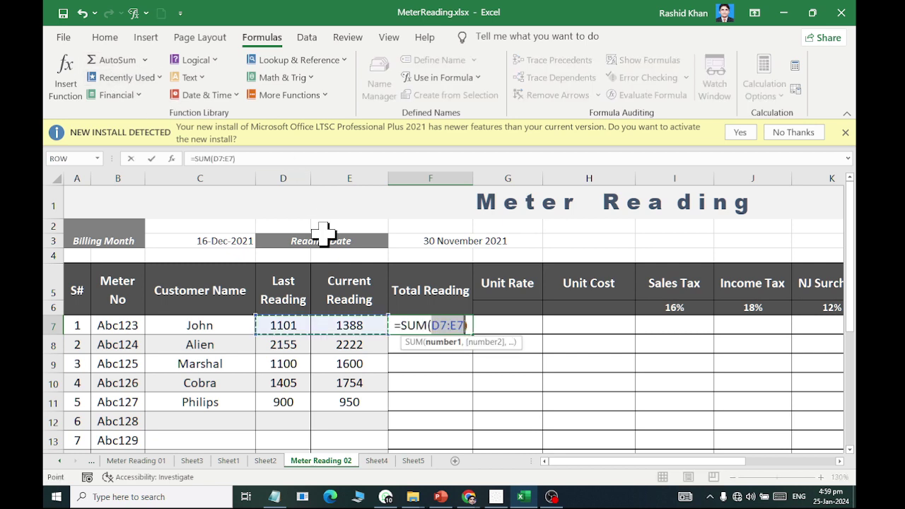
pyautogui.click(353, 325)
pyautogui.write('-')
pyautogui.click(282, 322)
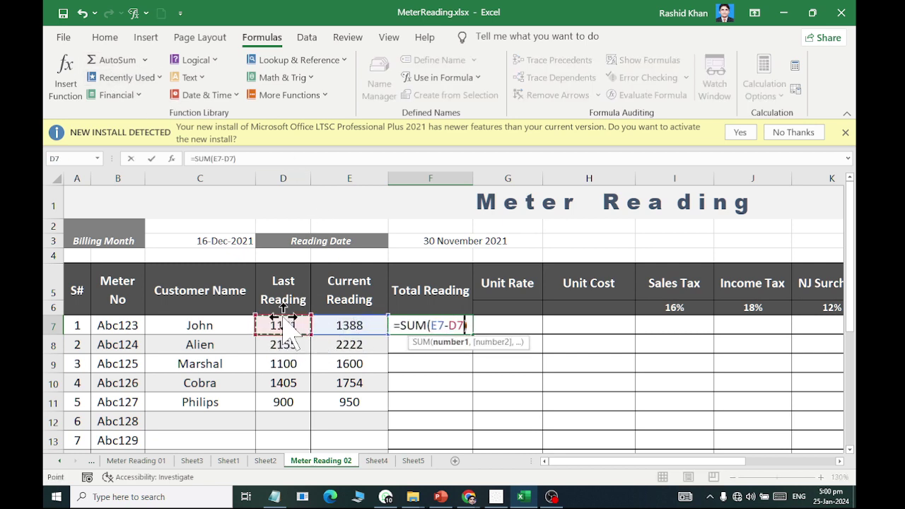
pyautogui.write(')')
pyautogui.press('Return')
# Copy the total formula down column F (67, 500, 349, 50) and narrow the column
pyautogui.click(426, 324)
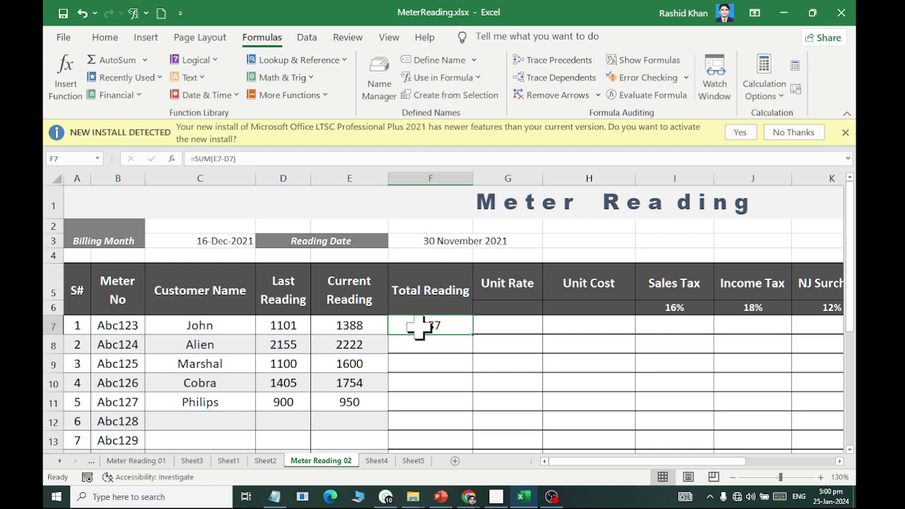
pyautogui.doubleClick(473, 334)
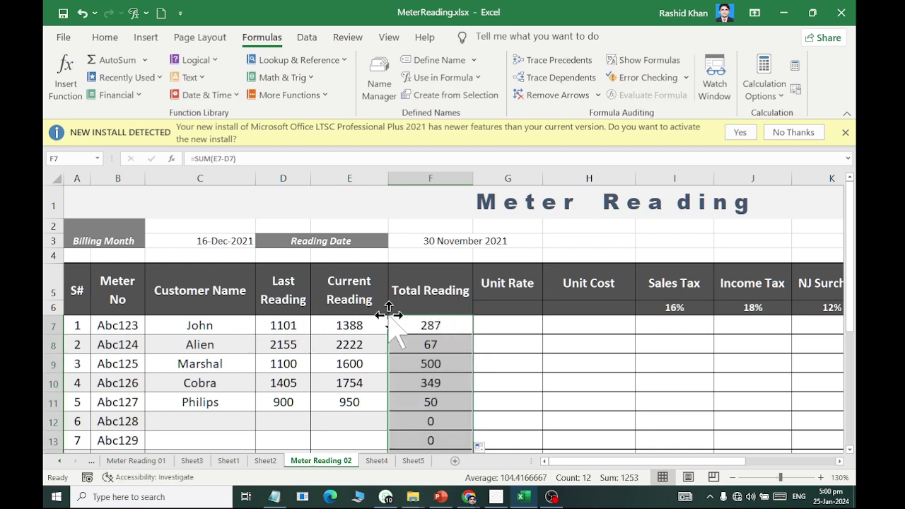
pyautogui.scroll(-2, 396, 333)
pyautogui.scroll(2, 404, 347)
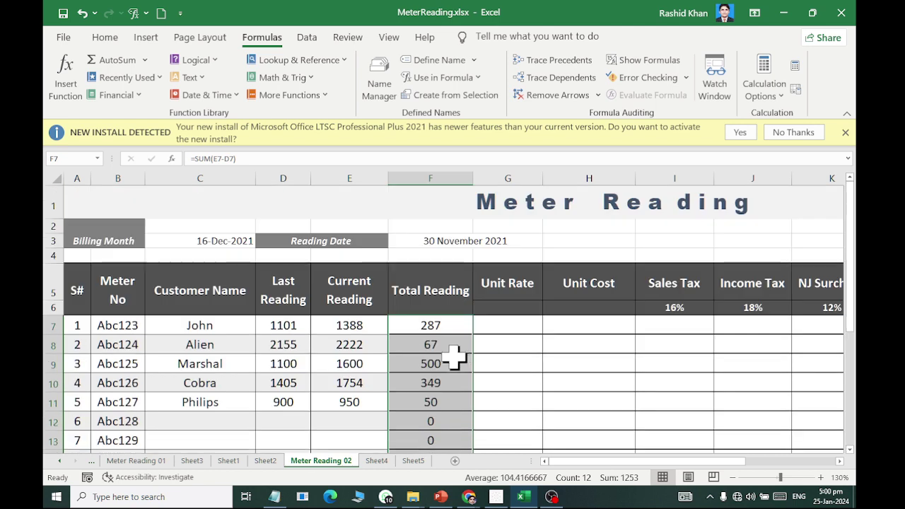
pyautogui.click(522, 324)
pyautogui.moveTo(472, 179); pyautogui.dragTo(448, 185)
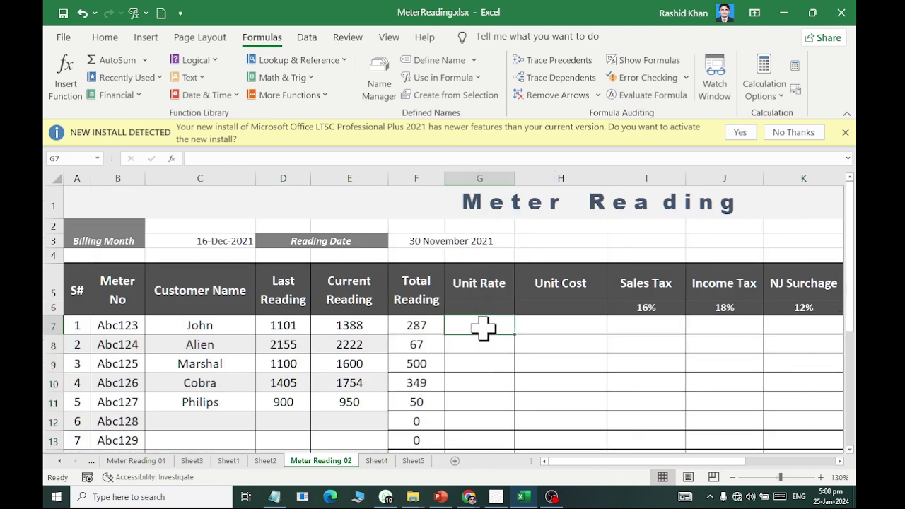
# Insert a VLOOKUP in G7 and set F7 (287) as its lookup value
pyautogui.click(268, 63)
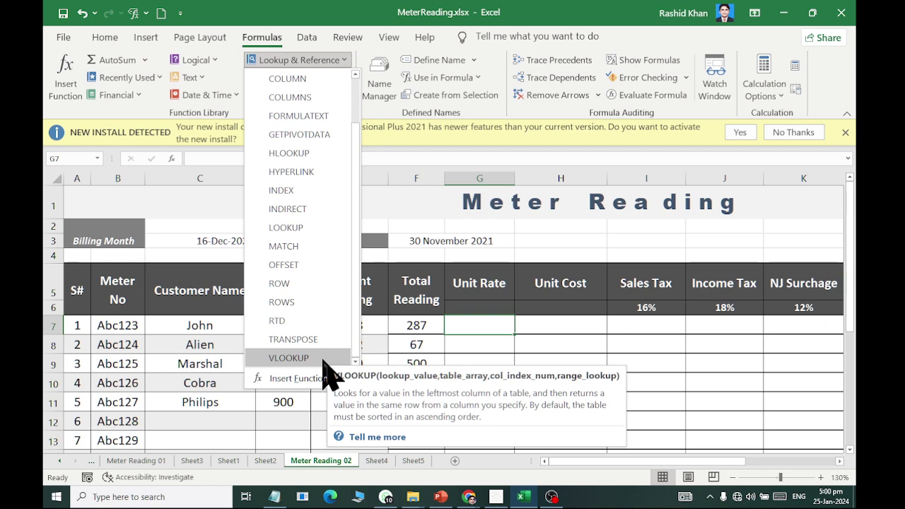
pyautogui.click(290, 358)
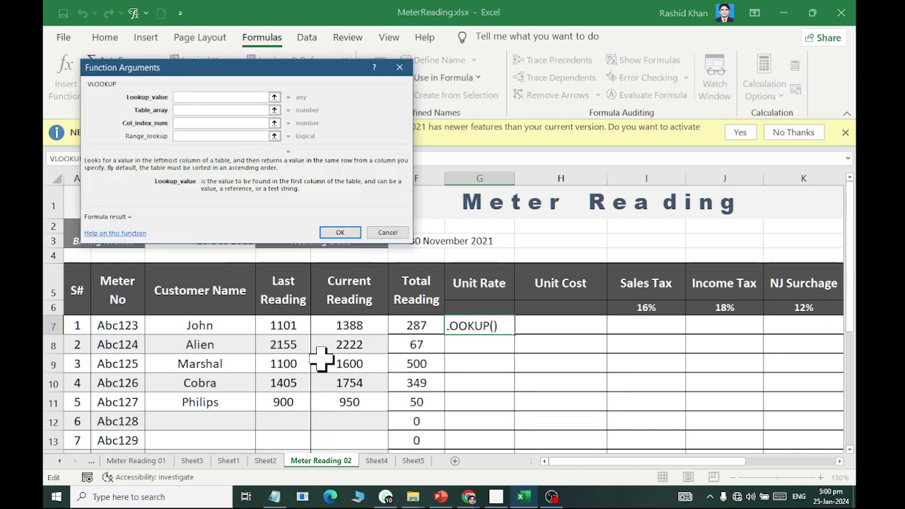
pyautogui.click(335, 58)
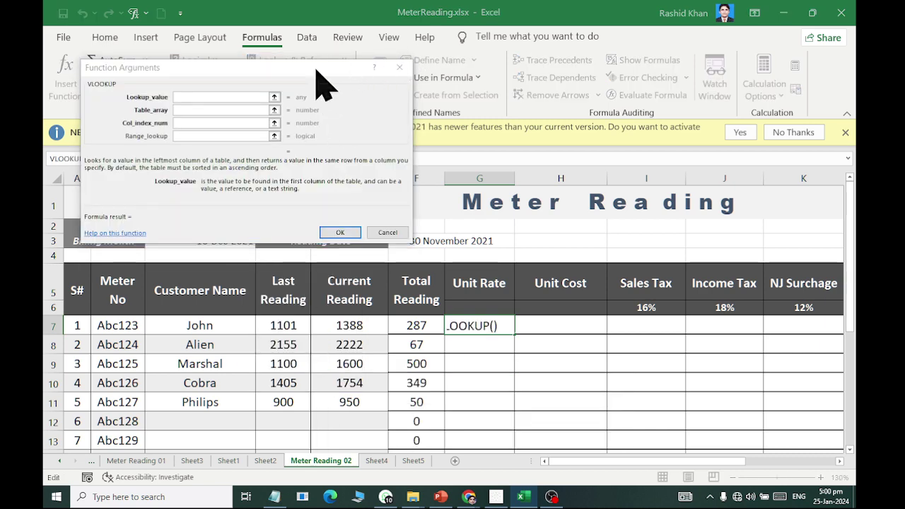
pyautogui.moveTo(316, 69); pyautogui.dragTo(672, 27)
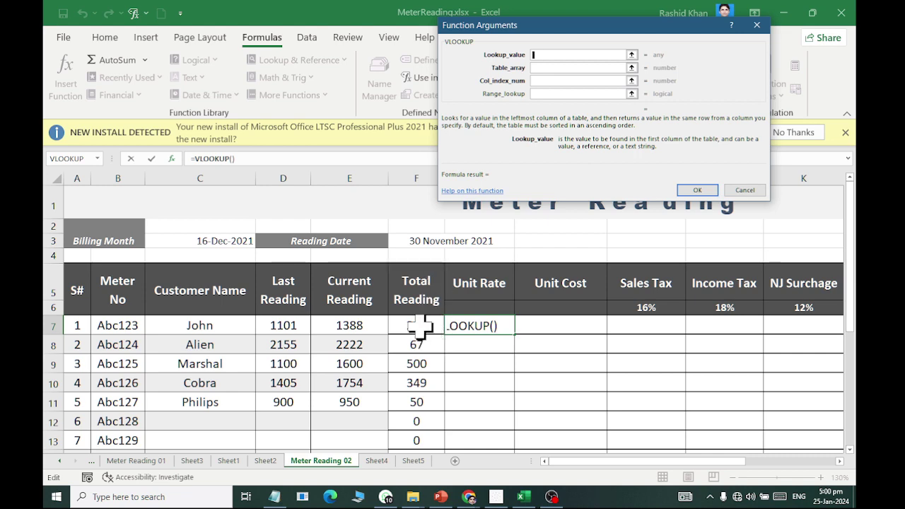
pyautogui.click(419, 326)
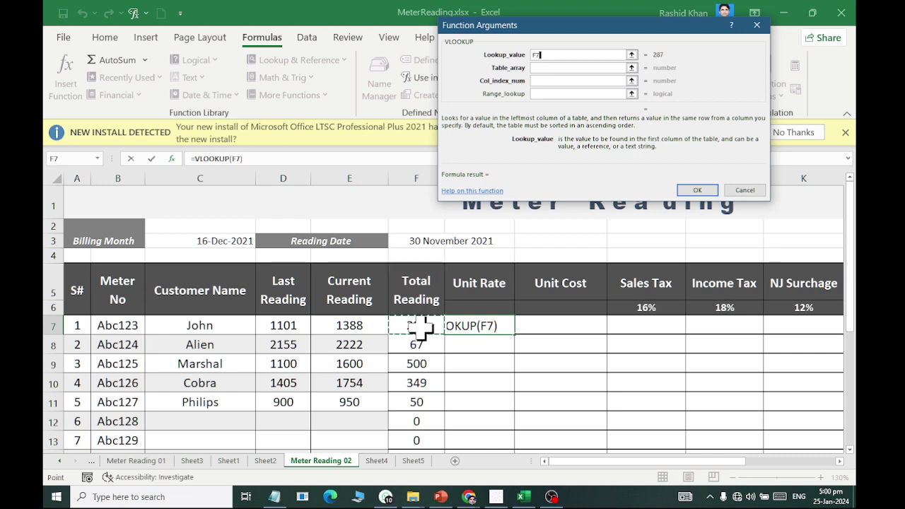
# Set the VLOOKUP Table_array to xwterif and Col_index_num to 2
pyautogui.click(540, 68)
pyautogui.write('xwter')
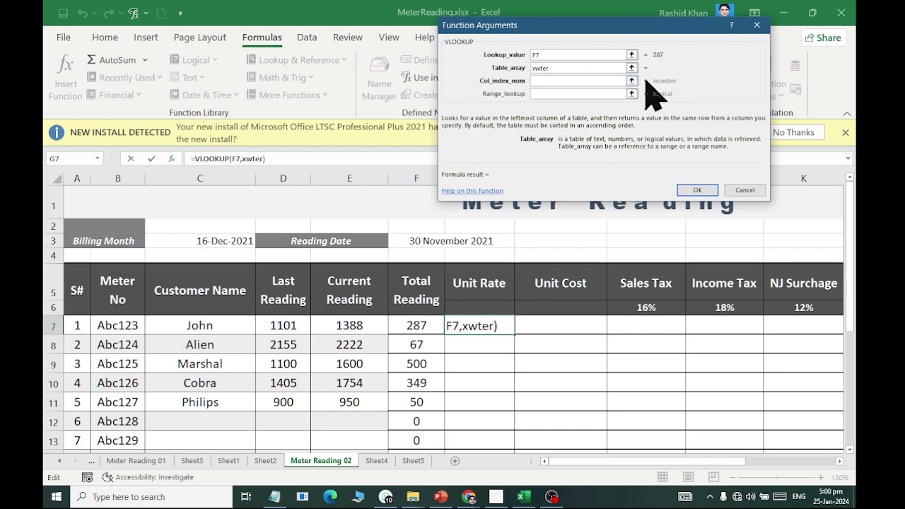
pyautogui.write('if')
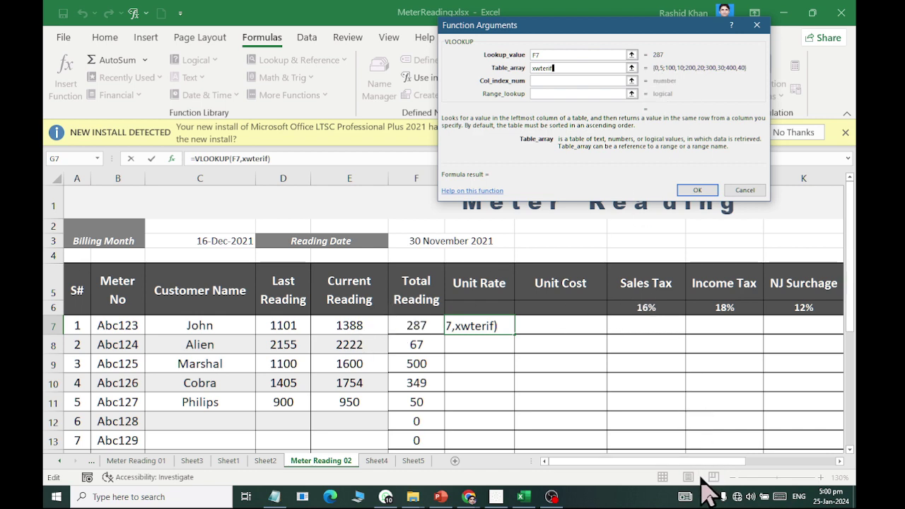
pyautogui.click(552, 81)
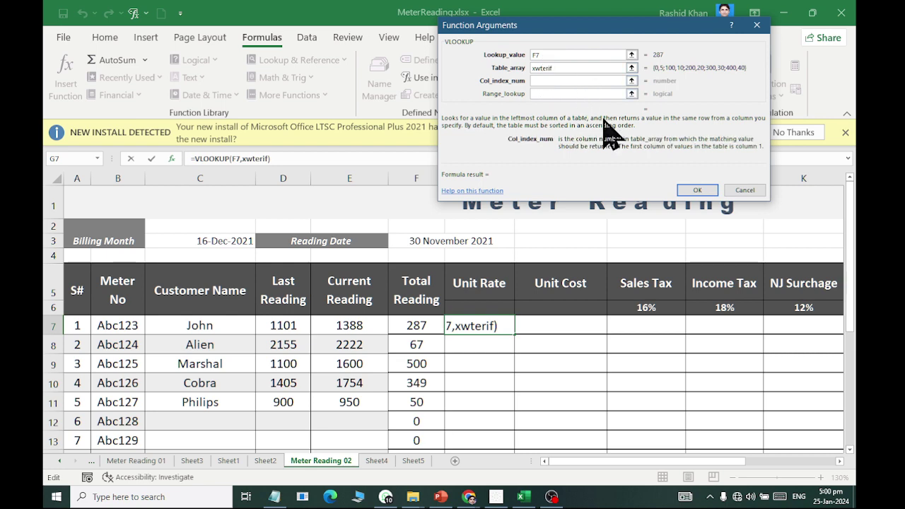
pyautogui.write('2')
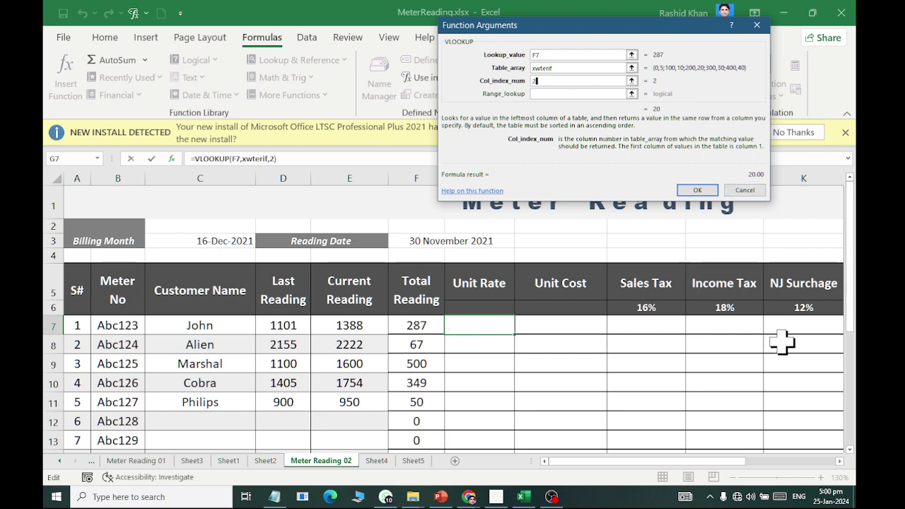
# Check the Price Terif table and confirm =VLOOKUP(F7,xwterif,2), returning 20.00
pyautogui.scroll(-2, 777, 374)
pyautogui.scroll(-6, 774, 383)
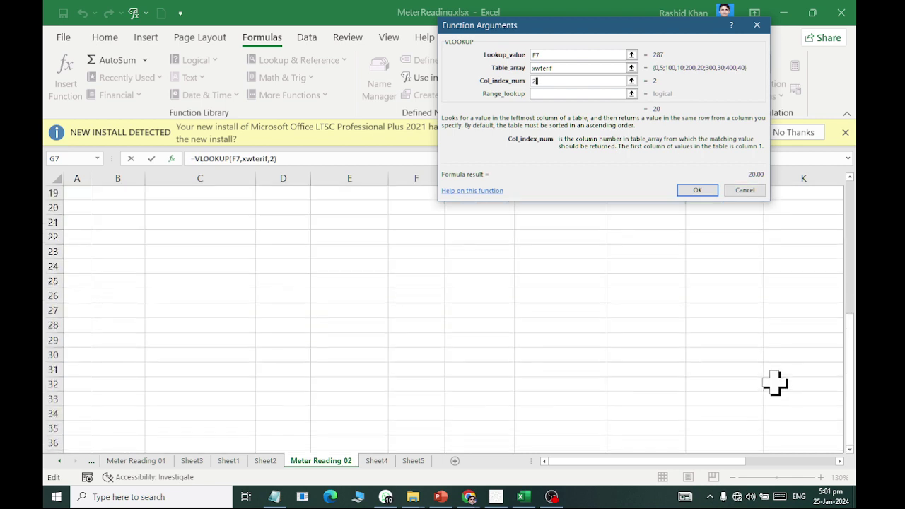
pyautogui.scroll(5, 774, 382)
pyautogui.scroll(-1, 774, 383)
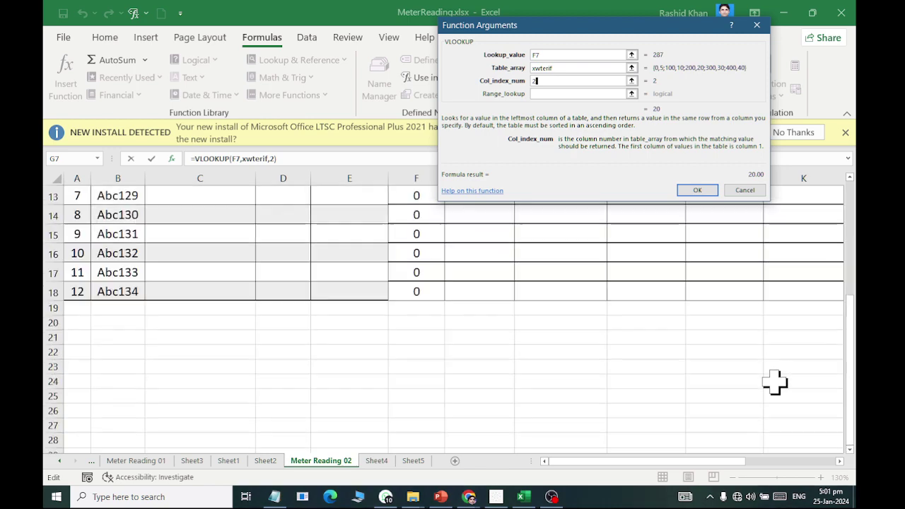
pyautogui.scroll(1, 773, 380)
pyautogui.moveTo(710, 461); pyautogui.dragTo(760, 463)
pyautogui.scroll(-3, 751, 384)
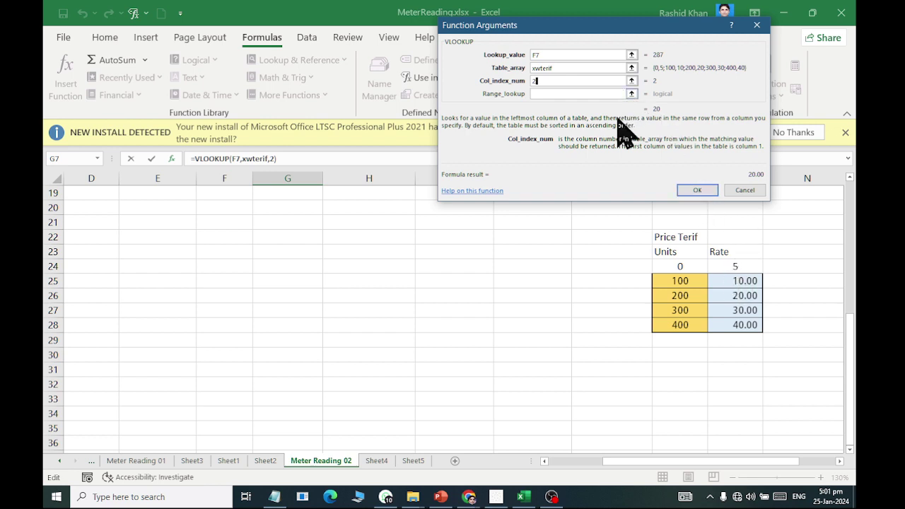
pyautogui.click(695, 191)
pyautogui.scroll(2, 396, 255)
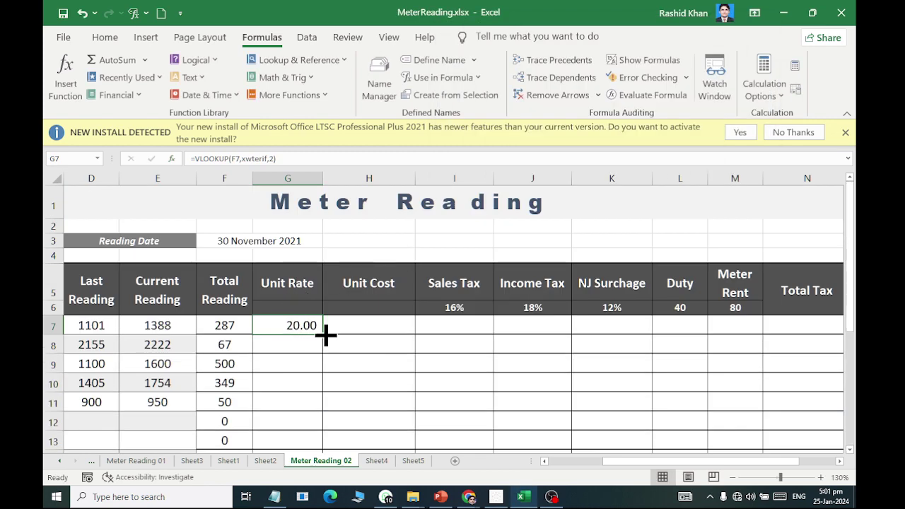
# Copy G7's unit-rate lookup down to G18, giving rates such as 5.00 and 40.00
pyautogui.moveTo(325, 335); pyautogui.dragTo(327, 479)
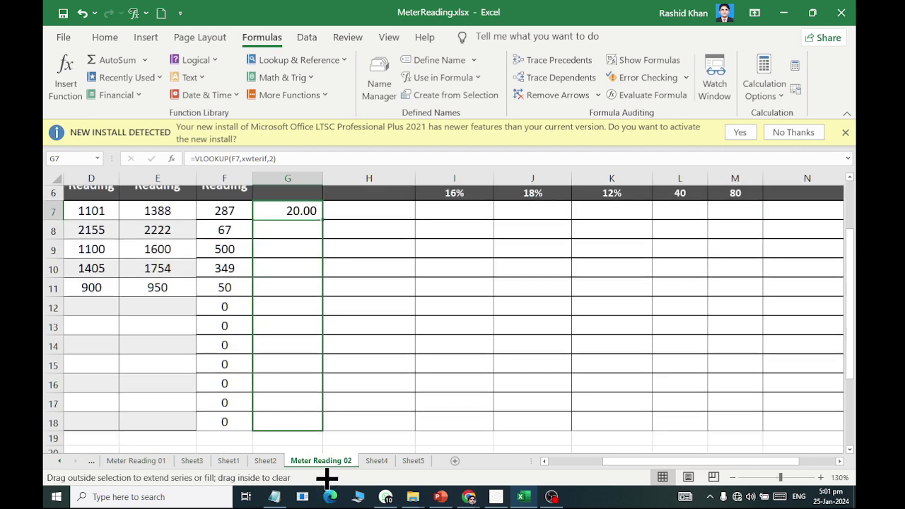
pyautogui.moveTo(321, 424); pyautogui.dragTo(322, 424)
pyautogui.scroll(2, 319, 414)
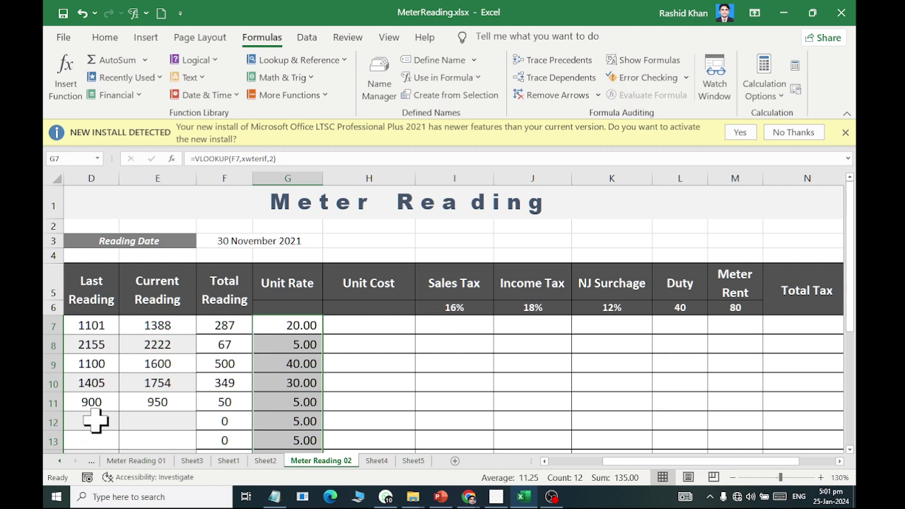
# Inspect the formulas in F7, G7, F8 and G8 to confirm G8 looks up F8
pyautogui.click(222, 329)
pyautogui.click(292, 327)
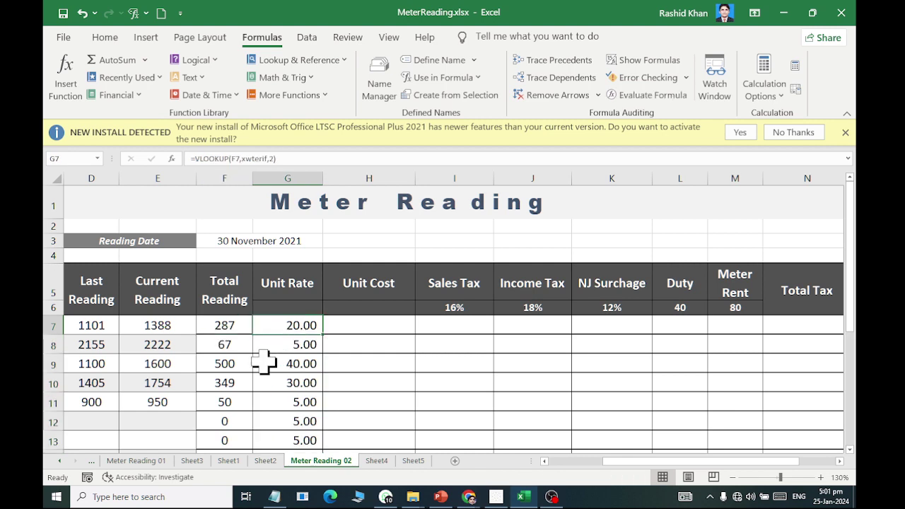
pyautogui.click(228, 347)
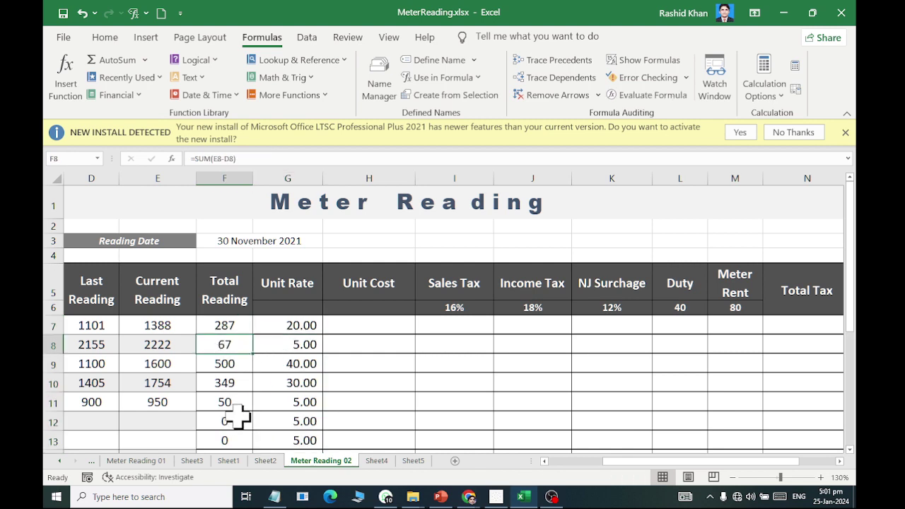
pyautogui.click(305, 344)
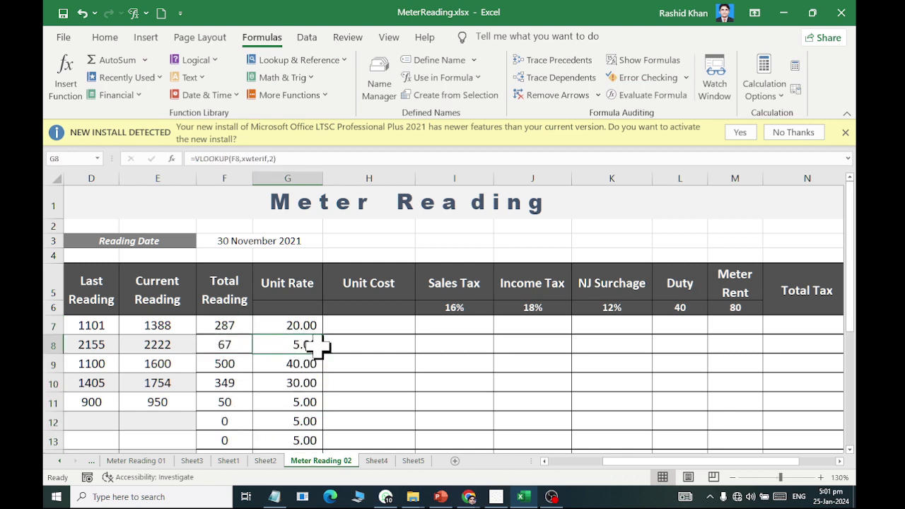
pyautogui.scroll(-2, 691, 318)
pyautogui.scroll(-3, 690, 322)
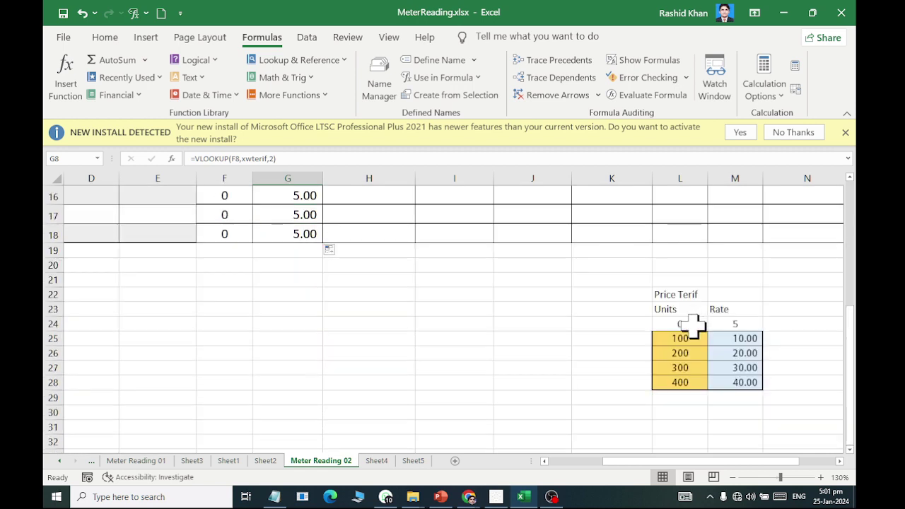
pyautogui.scroll(1, 704, 361)
pyautogui.click(696, 362)
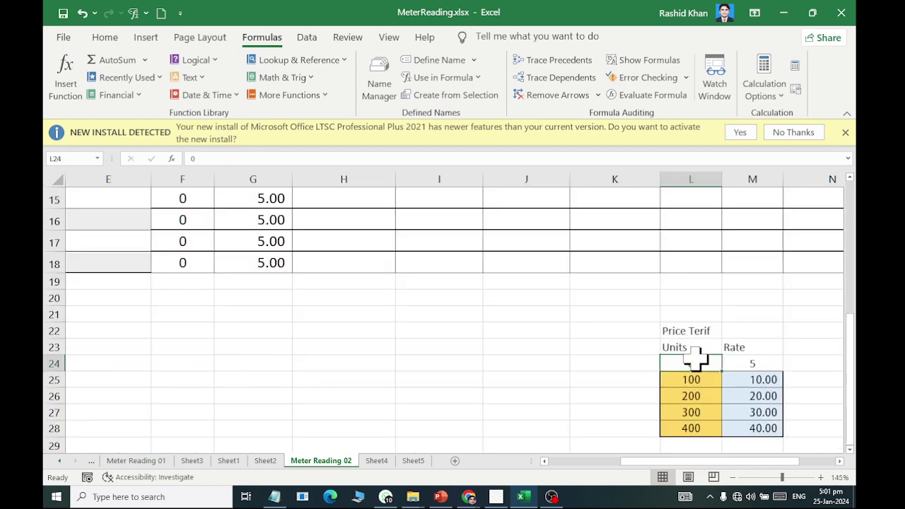
pyautogui.click(702, 382)
pyautogui.click(763, 362)
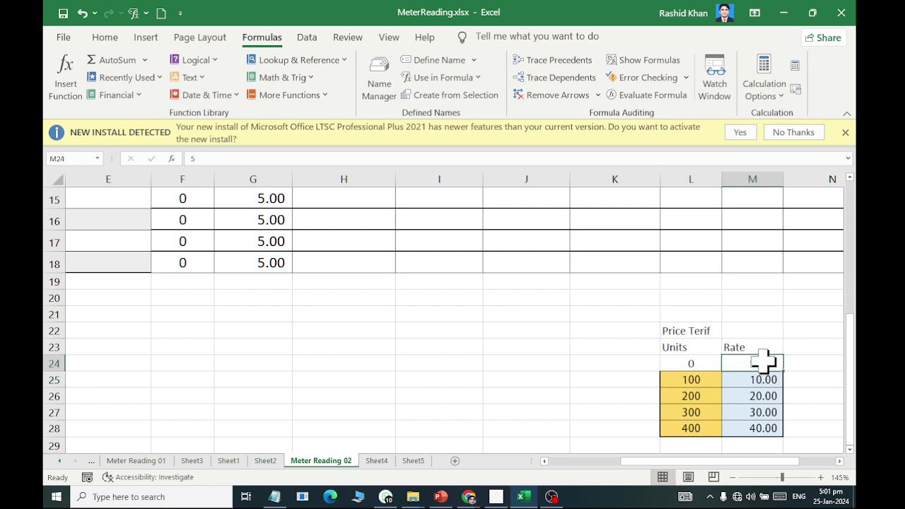
pyautogui.click(698, 380)
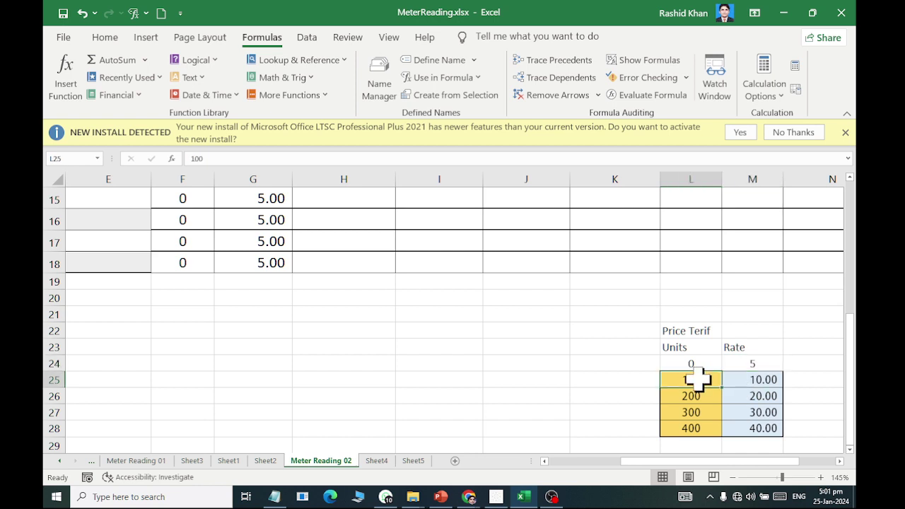
pyautogui.click(751, 381)
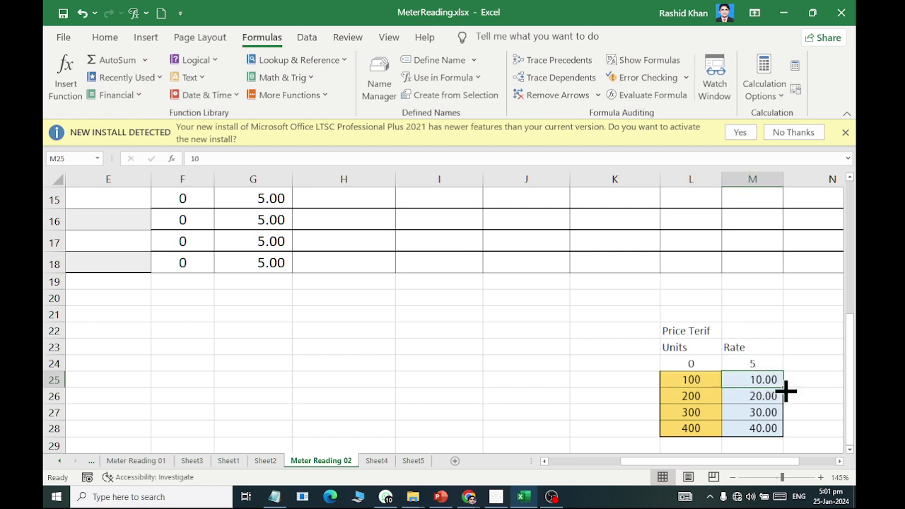
pyautogui.click(701, 397)
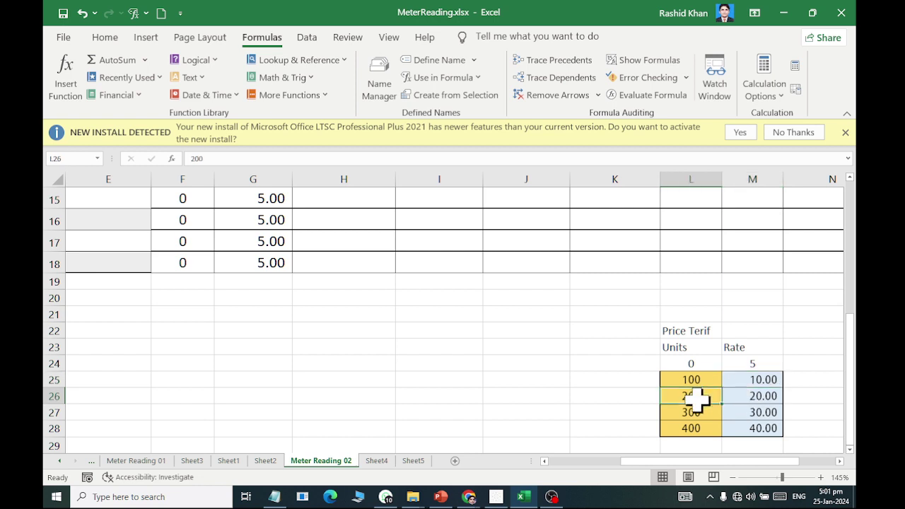
pyautogui.click(773, 398)
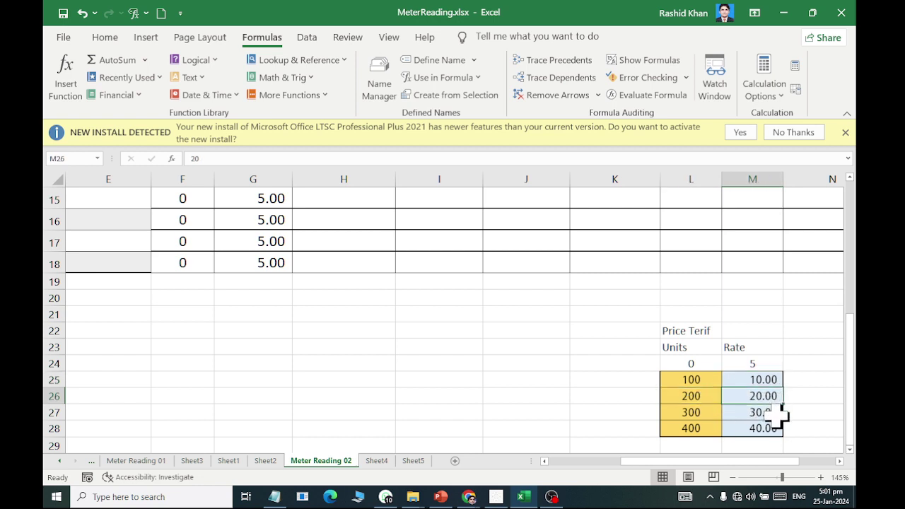
pyautogui.click(763, 363)
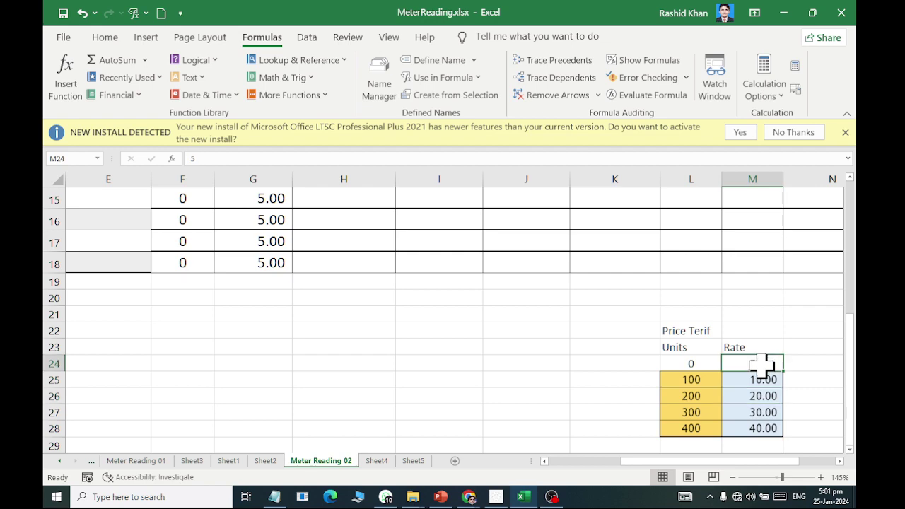
pyautogui.scroll(5, 414, 252)
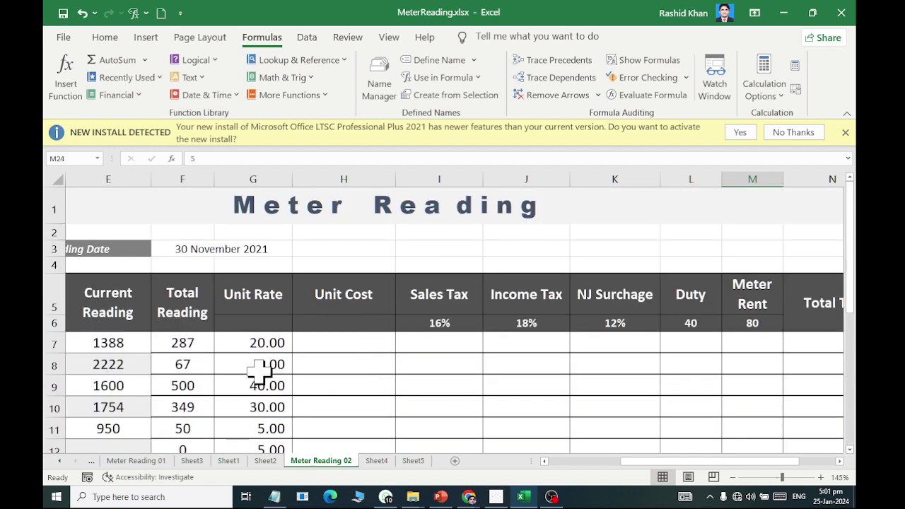
pyautogui.scroll(-1, 263, 369)
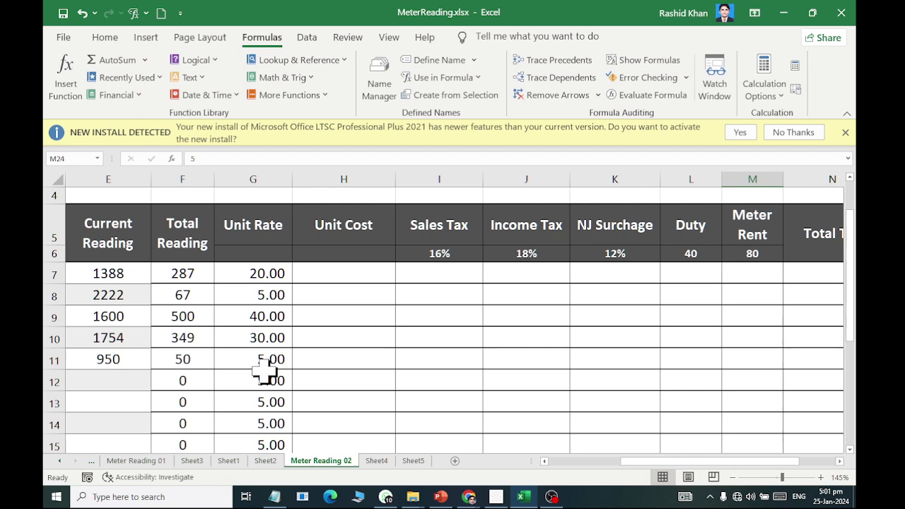
pyautogui.click(260, 273)
# Enter =SUM(F7*G7) in H7 for the first unit cost of 5,740.00
pyautogui.click(358, 275)
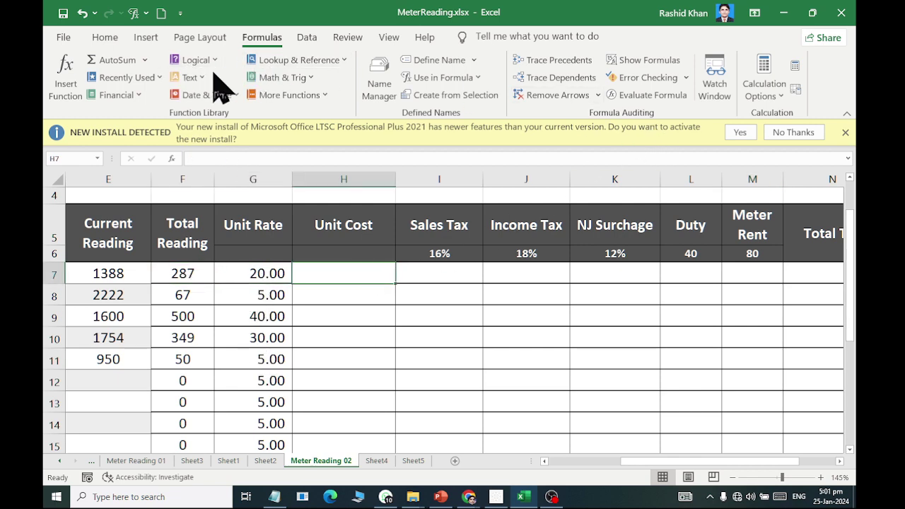
pyautogui.click(113, 60)
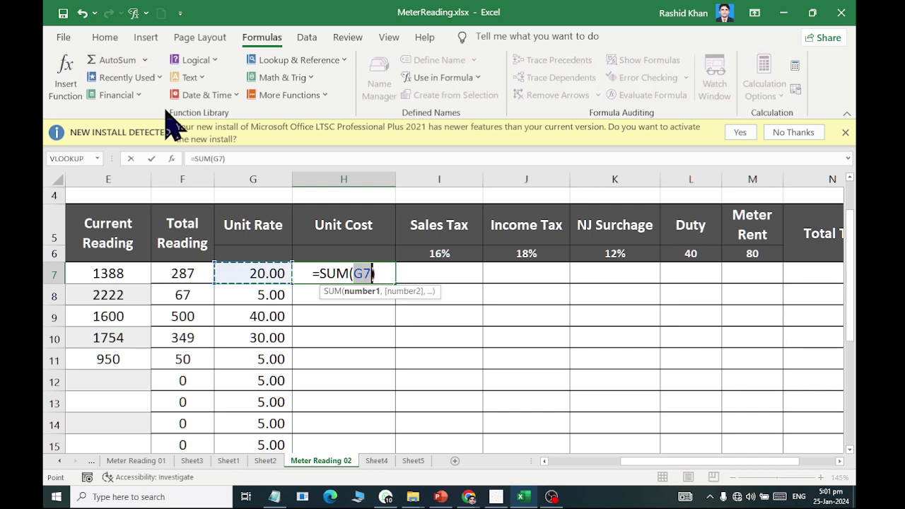
pyautogui.click(179, 272)
pyautogui.write('*')
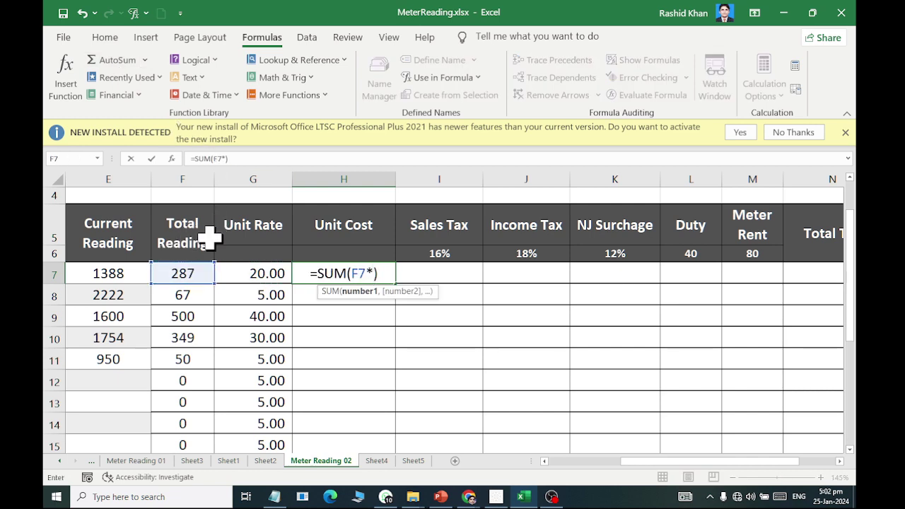
pyautogui.click(272, 275)
pyautogui.press('Return')
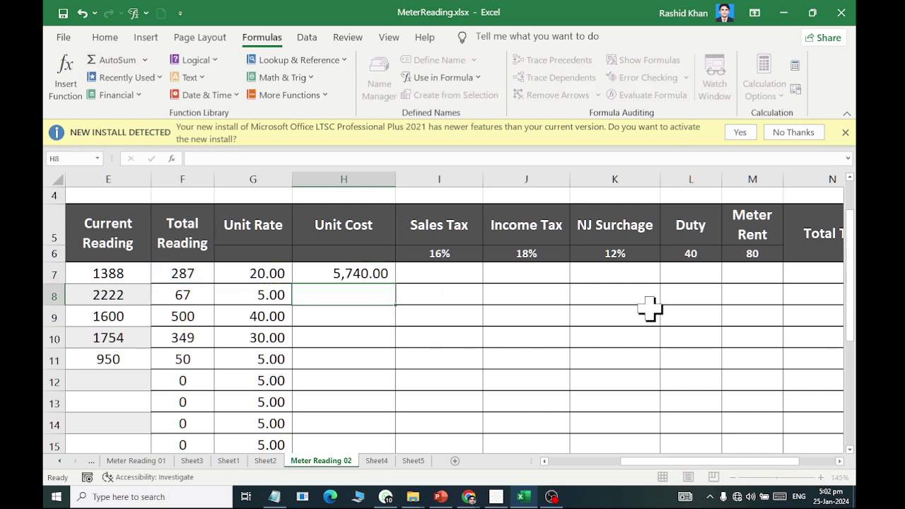
# Copy the unit cost formula down column H and narrow the column
pyautogui.click(357, 275)
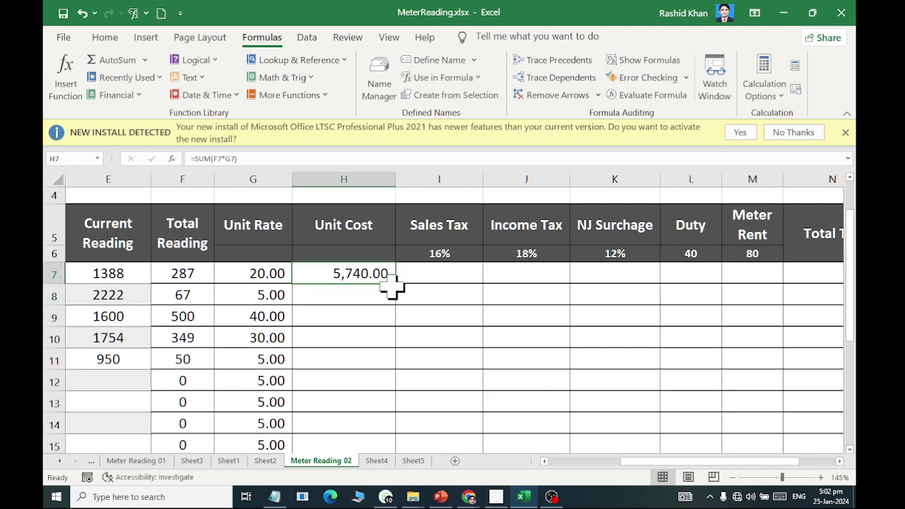
pyautogui.doubleClick(393, 284)
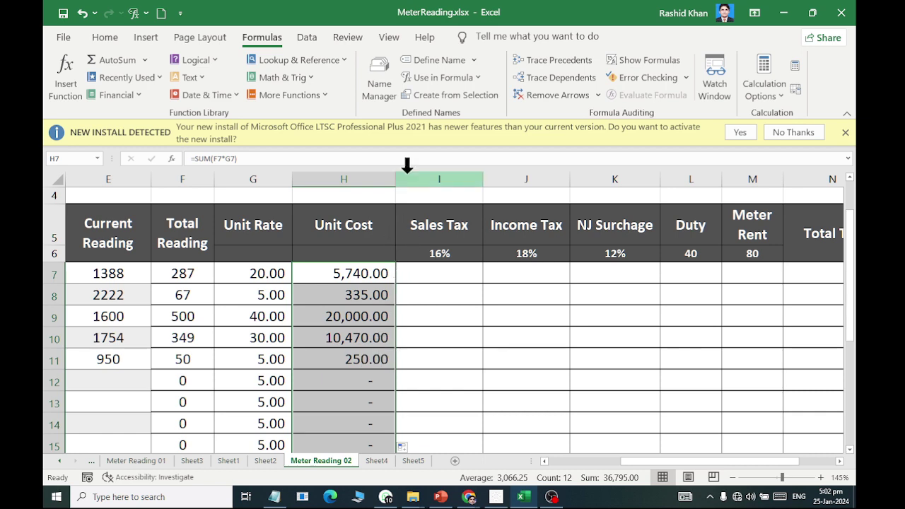
pyautogui.moveTo(395, 179); pyautogui.dragTo(382, 178)
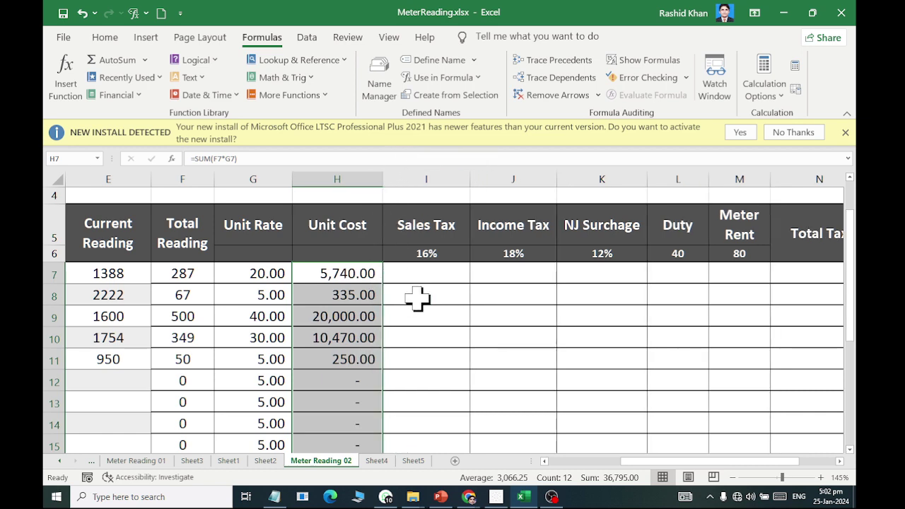
# Enter =SUM(H7*I6) in I7, multiplying unit cost by the 16% sales tax rate
pyautogui.click(425, 277)
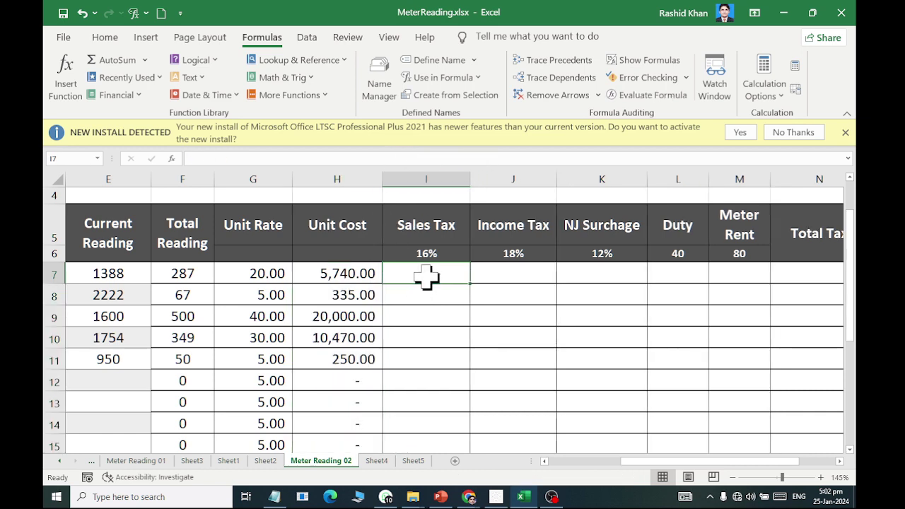
pyautogui.click(114, 60)
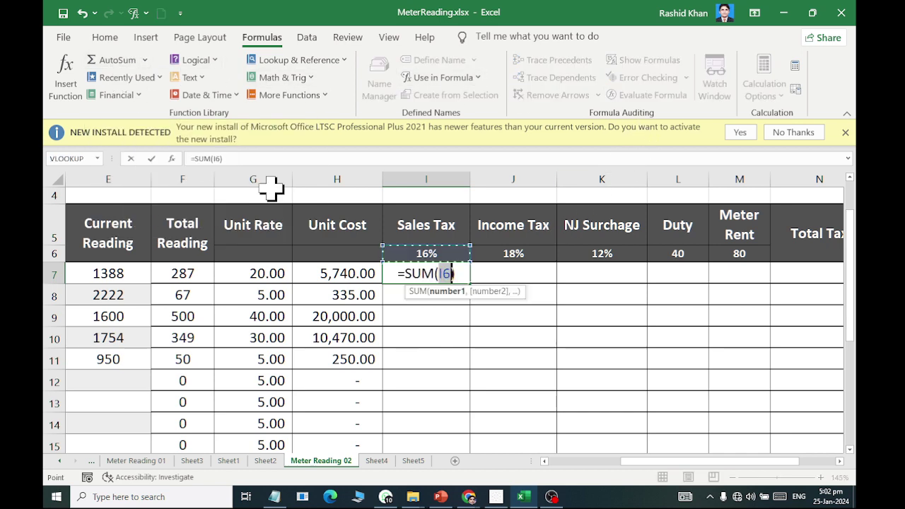
pyautogui.click(327, 269)
pyautogui.write('*')
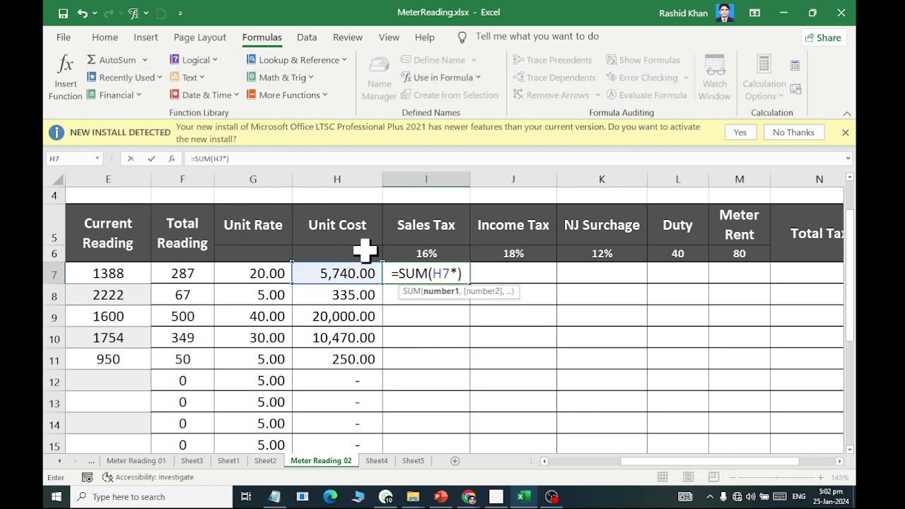
pyautogui.click(396, 255)
pyautogui.press('Return')
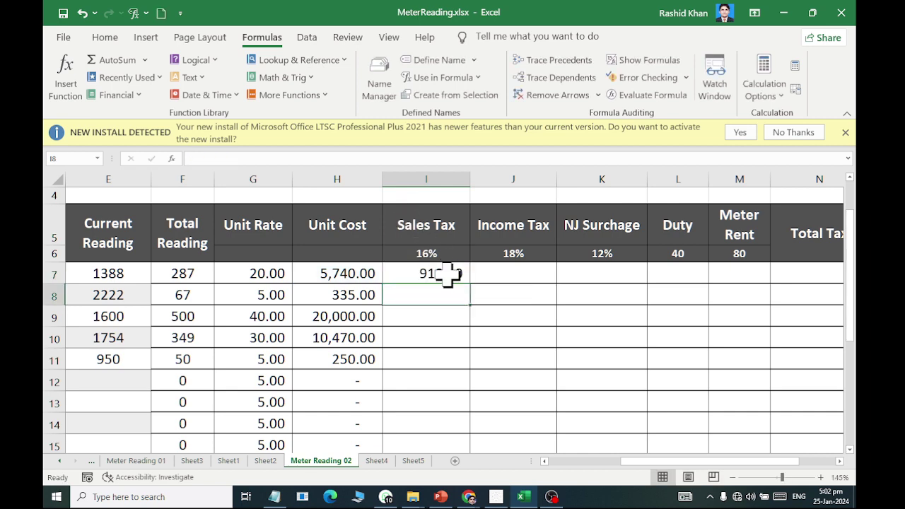
# Anchor the references so the sales tax formula reads =SUM($H7*I$6)
pyautogui.click(448, 275)
pyautogui.doubleClick(454, 275)
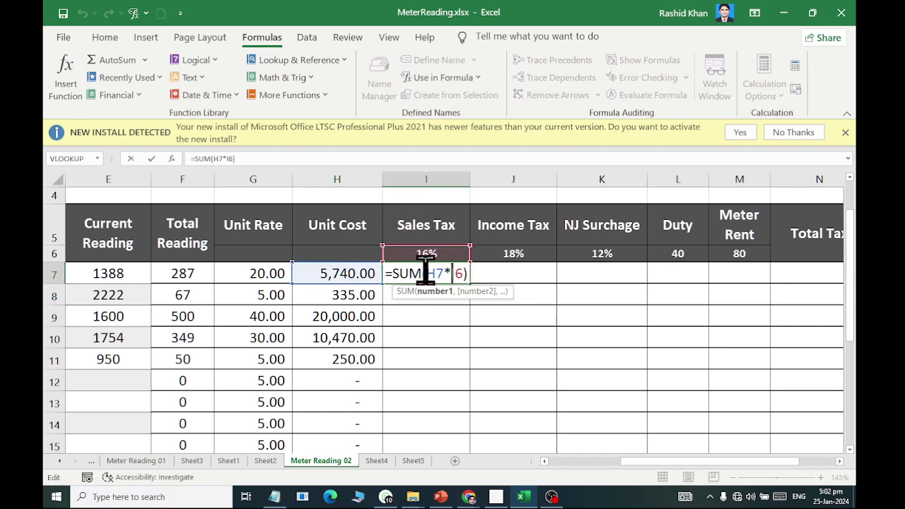
pyautogui.press('Left')
pyautogui.press('Left')
pyautogui.press('Left')
pyautogui.write('$')
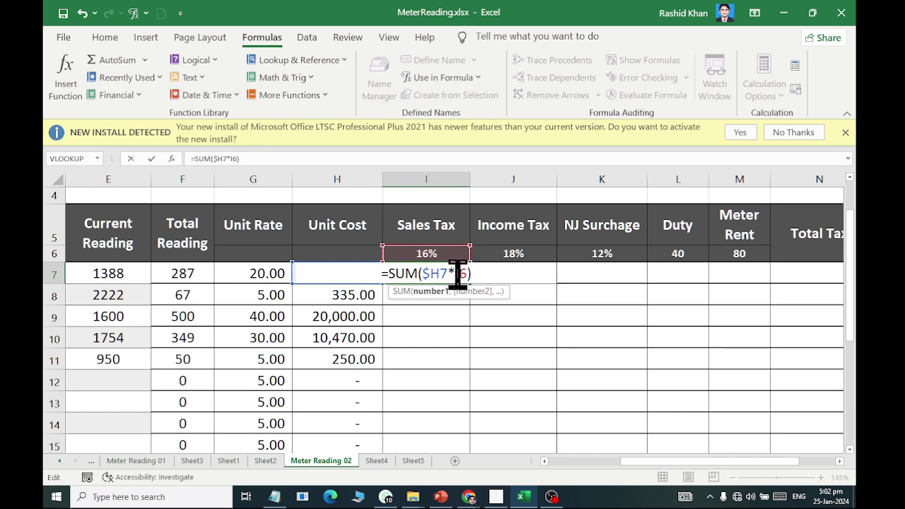
pyautogui.press('Right')
pyautogui.press('Right')
pyautogui.press('Right')
pyautogui.write('$')
pyautogui.press('Return')
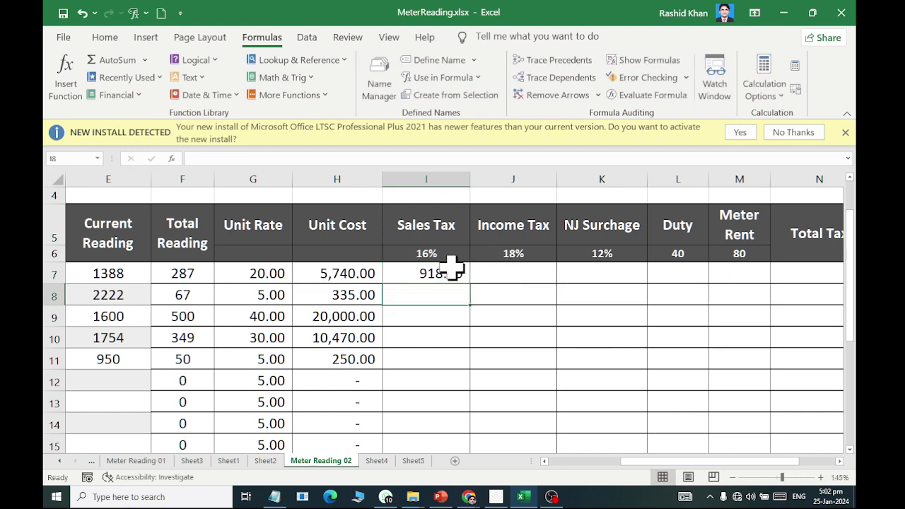
# Copy the tax formula across to K7 and down to row 17 (918.40, 1,033.20, 688.80)
pyautogui.click(448, 272)
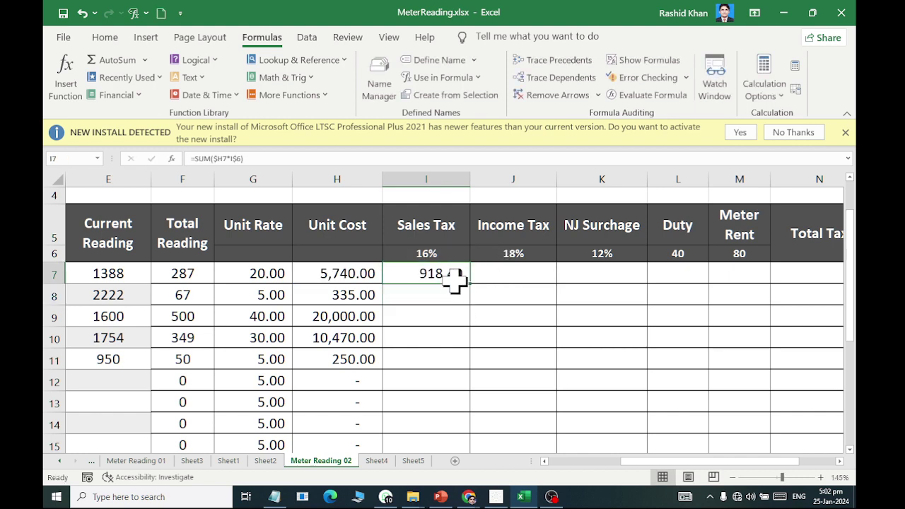
pyautogui.moveTo(472, 283)
pyautogui.mouseDown()
pyautogui.moveTo(646, 284)
pyautogui.moveTo(620, 424)
pyautogui.mouseUp()
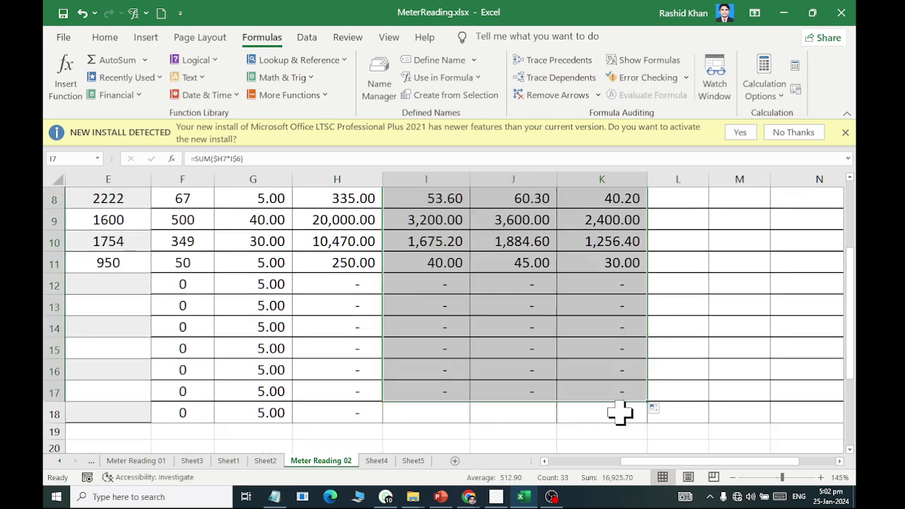
pyautogui.scroll(3, 616, 398)
# Enter =L6 in L7 and =M6 in M7 for the 40 duty and 80 meter rent
pyautogui.click(676, 346)
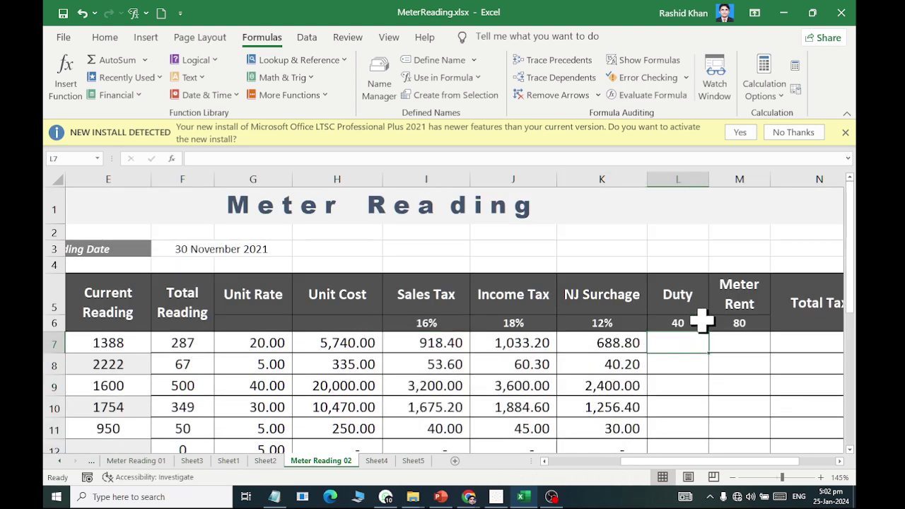
pyautogui.write('=')
pyautogui.click(677, 327)
pyautogui.press('Tab')
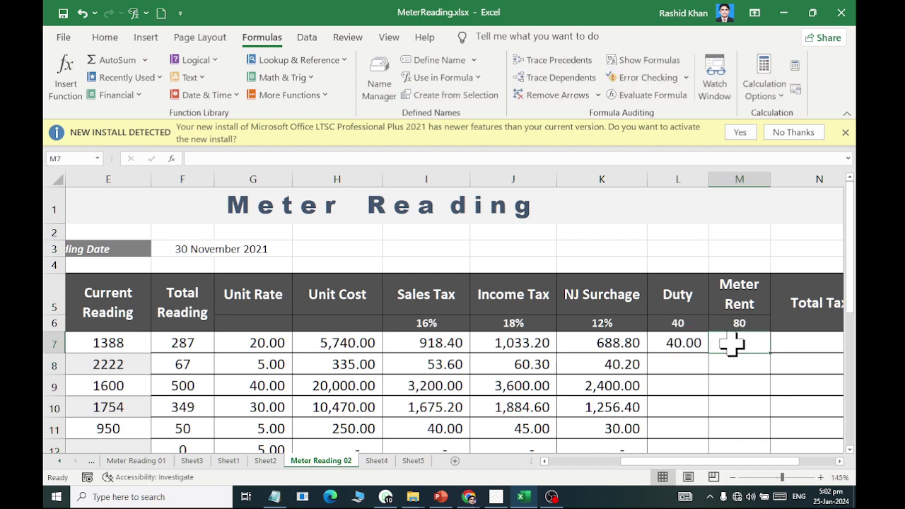
pyautogui.write('=')
pyautogui.click(735, 323)
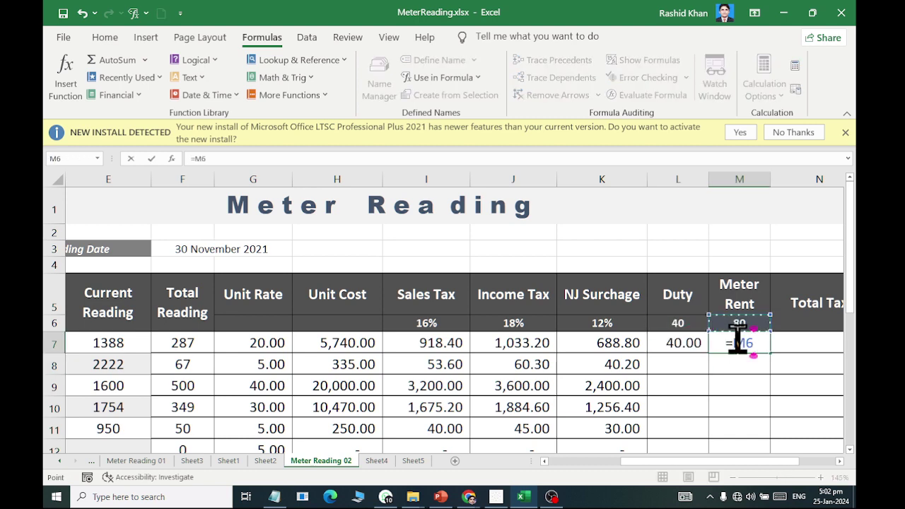
pyautogui.press('Return')
# Copy the 40.00 duty and 80.00 meter rent down every row, then select row 7's amounts
pyautogui.click(692, 342)
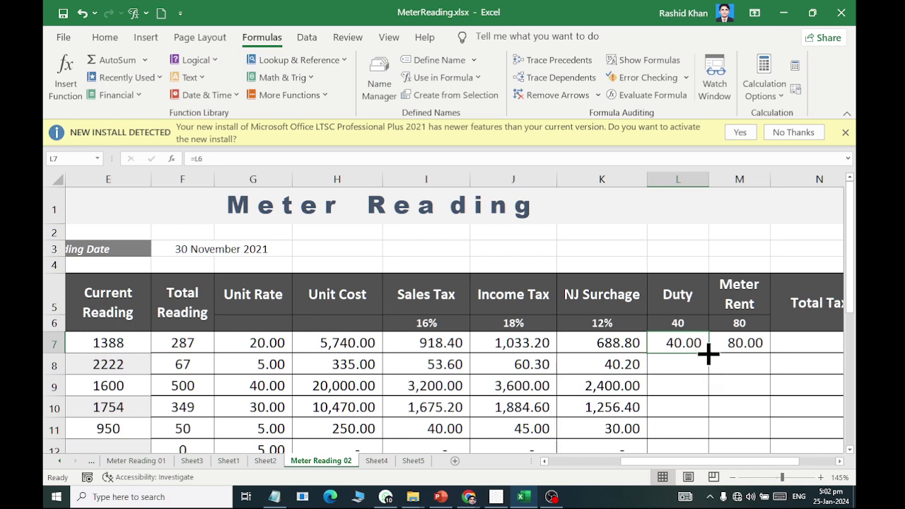
pyautogui.doubleClick(708, 352)
pyautogui.click(736, 344)
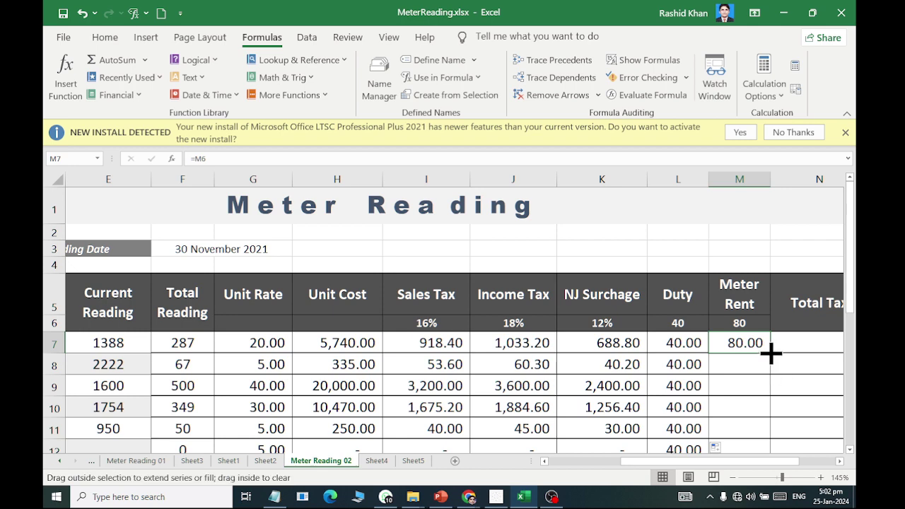
pyautogui.doubleClick(769, 353)
pyautogui.click(788, 344)
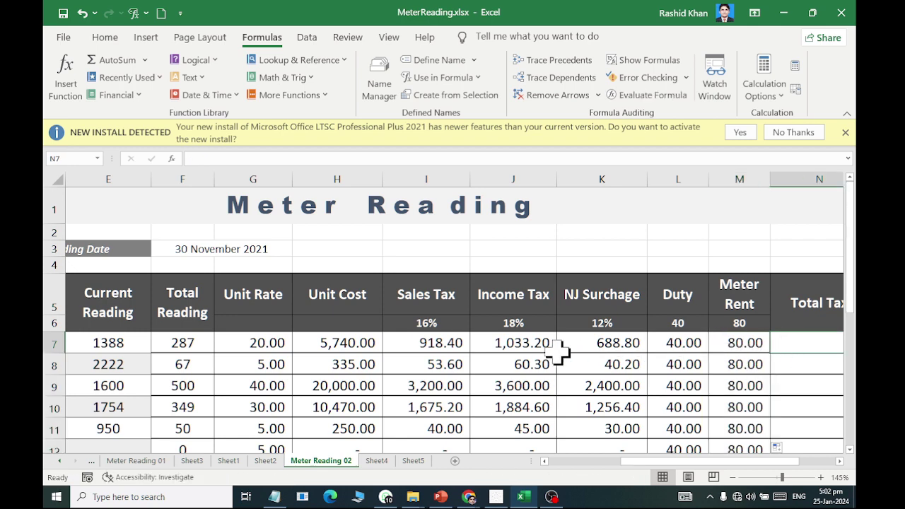
pyautogui.moveTo(422, 347)
pyautogui.mouseDown()
pyautogui.moveTo(506, 357)
pyautogui.moveTo(784, 343)
pyautogui.mouseUp()
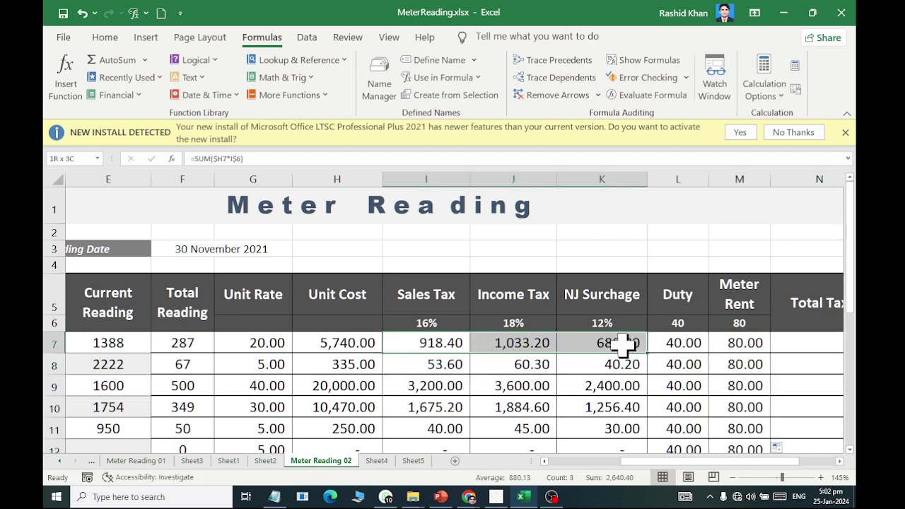
# Sum row 7's taxes and charges into Total Tax N7 and copy it down to row 18
pyautogui.click(113, 60)
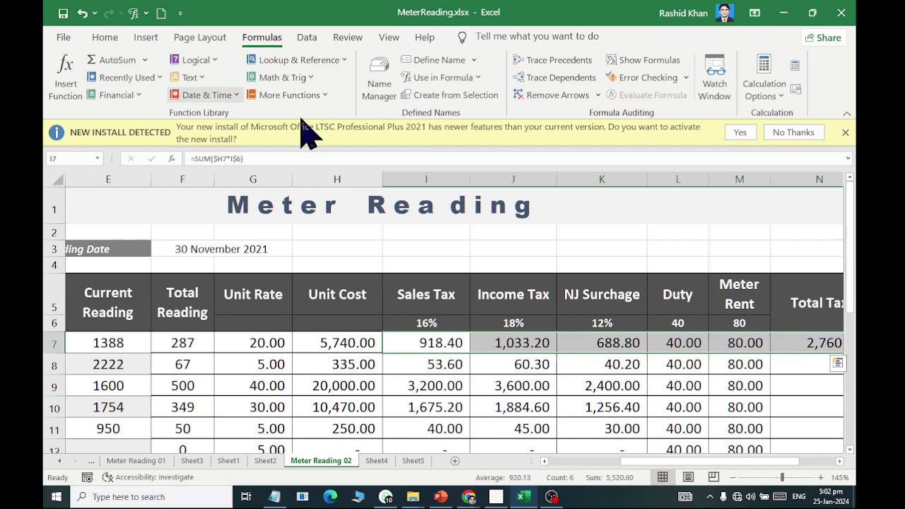
pyautogui.click(784, 342)
pyautogui.click(839, 460)
pyautogui.click(840, 460)
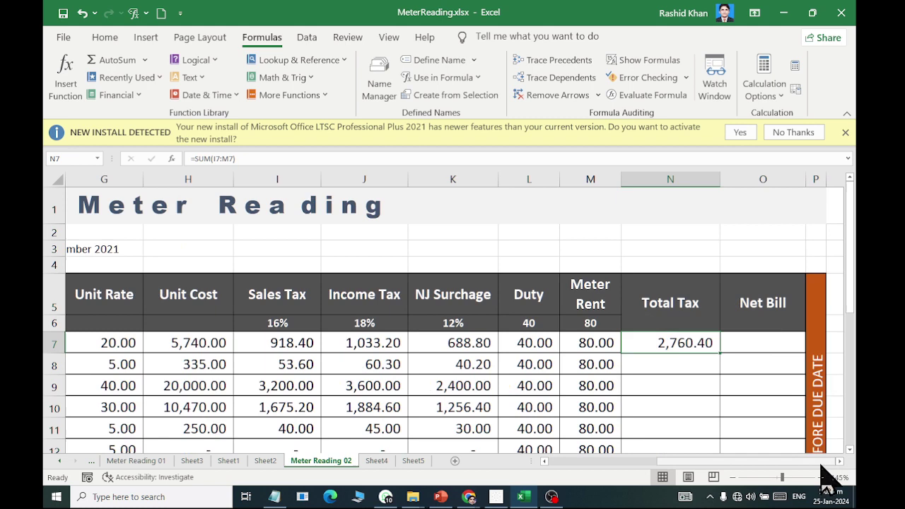
pyautogui.doubleClick(721, 353)
# Enter =SUM(H7+N7) in O7 and copy the Net Bill down (8,500.40, 609.10, 29,320.00)
pyautogui.click(773, 345)
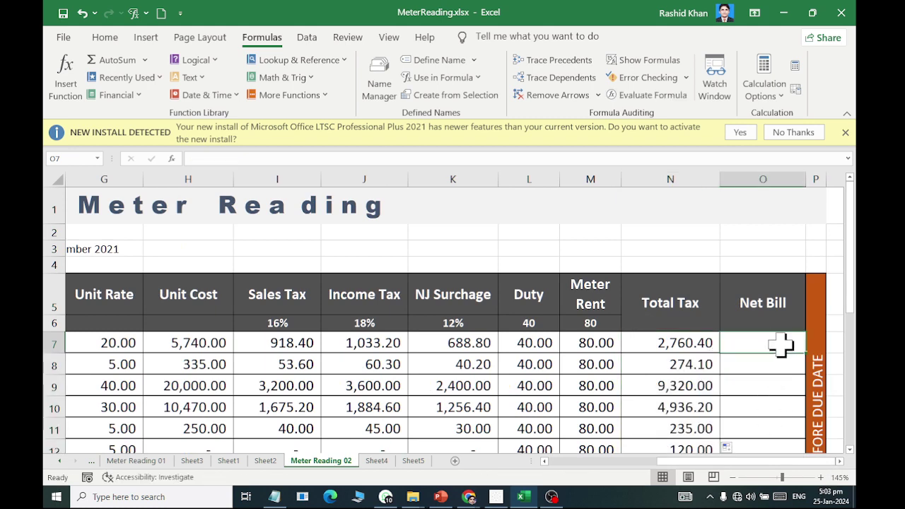
pyautogui.click(113, 60)
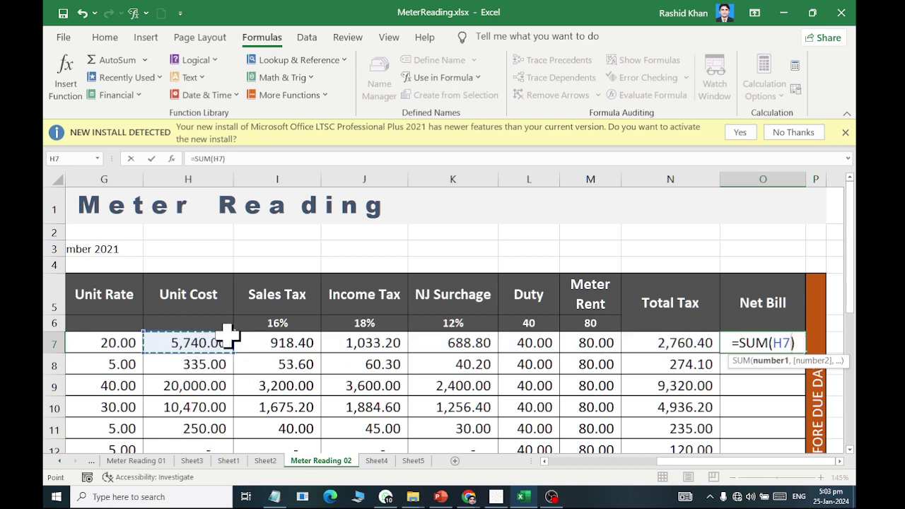
pyautogui.write('+')
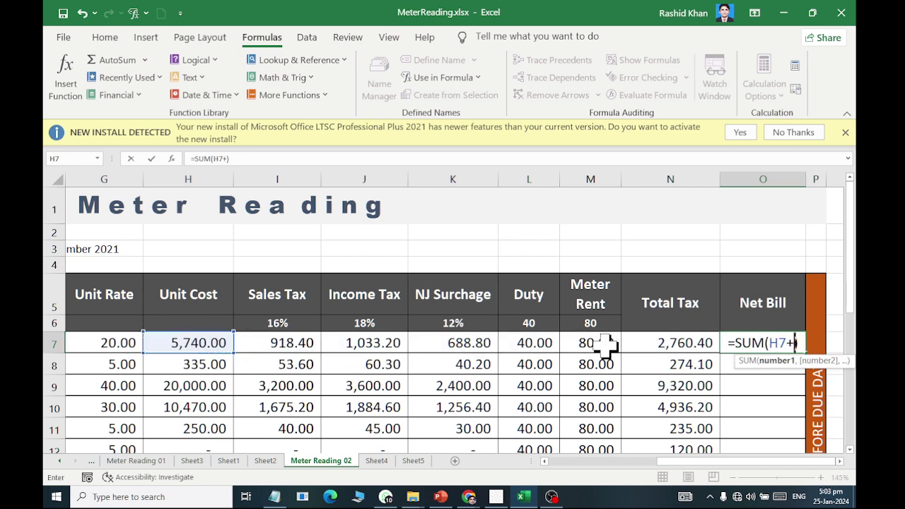
pyautogui.click(640, 344)
pyautogui.press('Return')
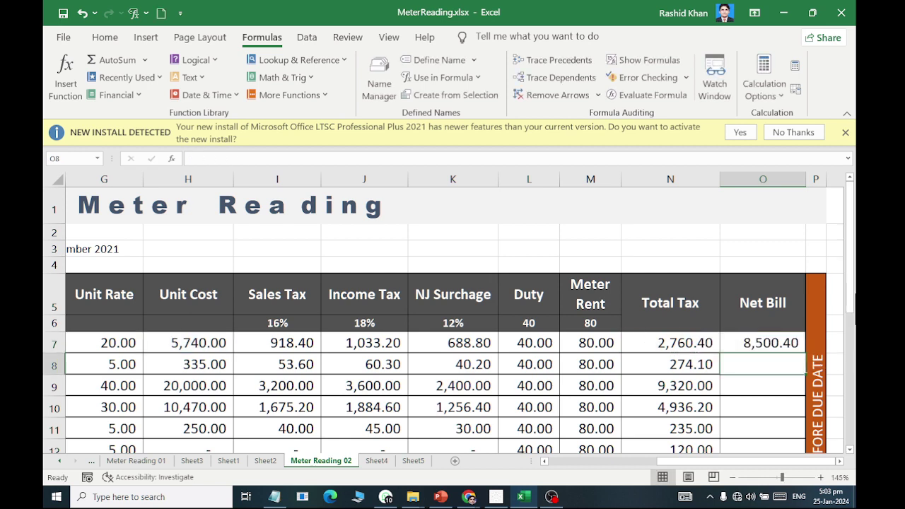
pyautogui.click(790, 343)
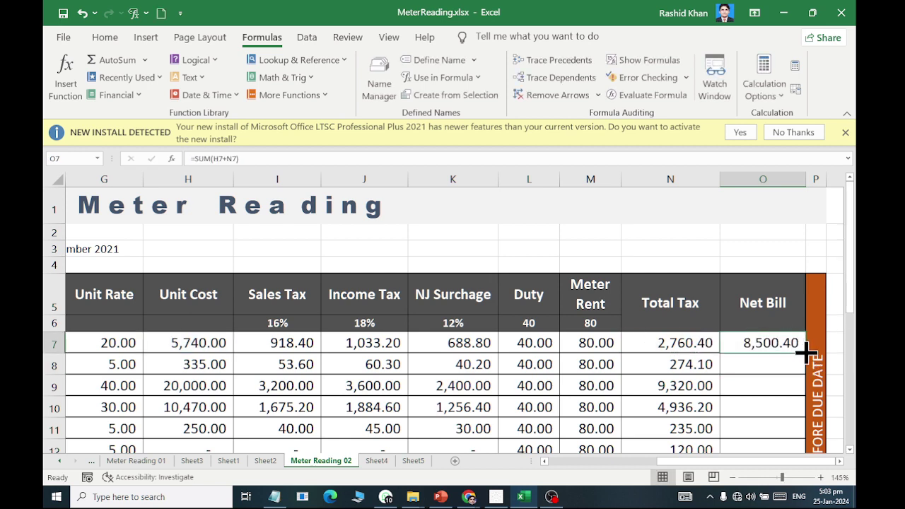
pyautogui.doubleClick(805, 352)
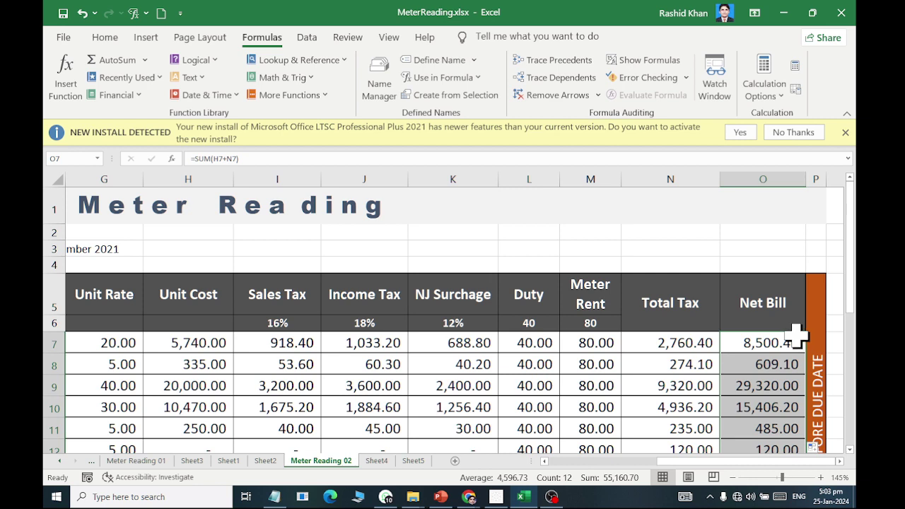
pyautogui.scroll(-2, 796, 336)
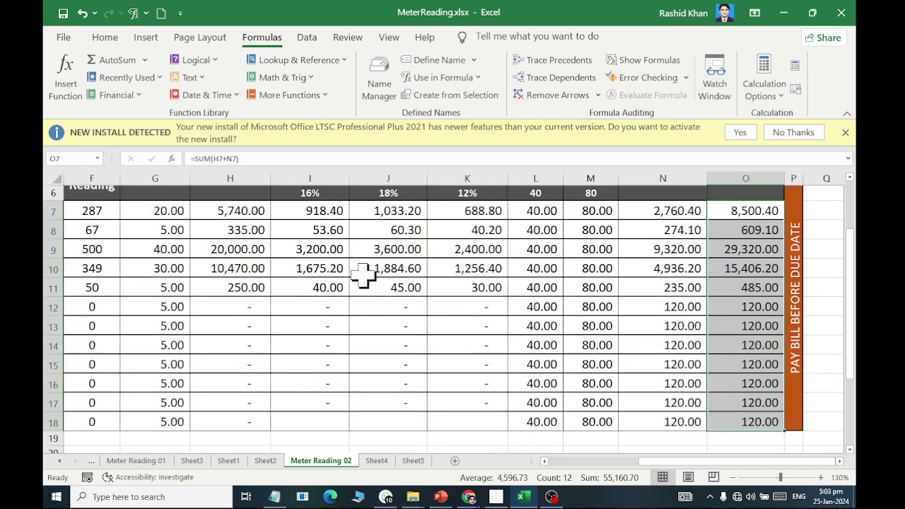
# Enter the customer's name in C12 for meter Abc128, correcting the autocompleted entry
pyautogui.moveTo(142, 306); pyautogui.dragTo(68, 306)
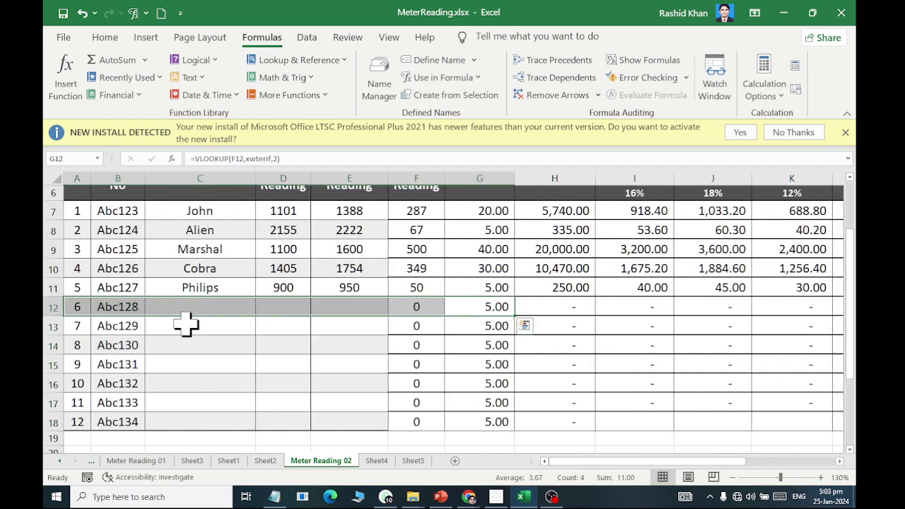
pyautogui.click(182, 305)
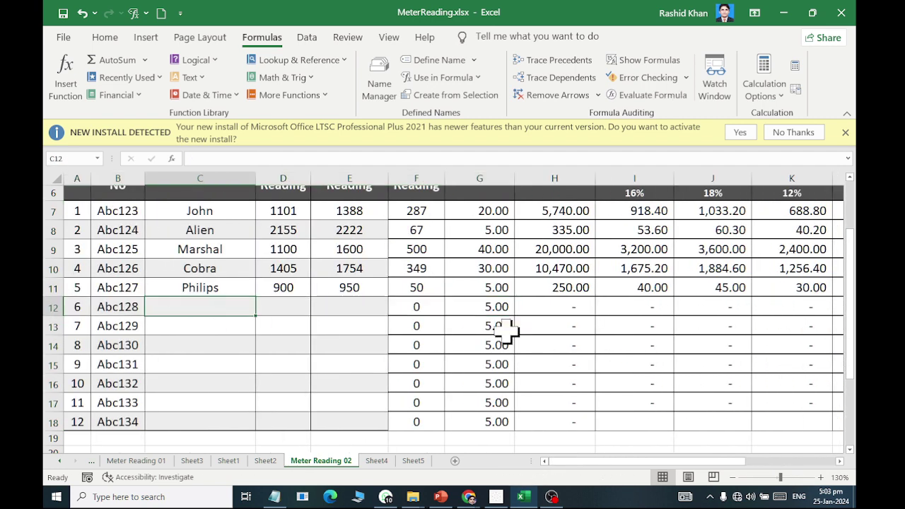
pyautogui.write('al')
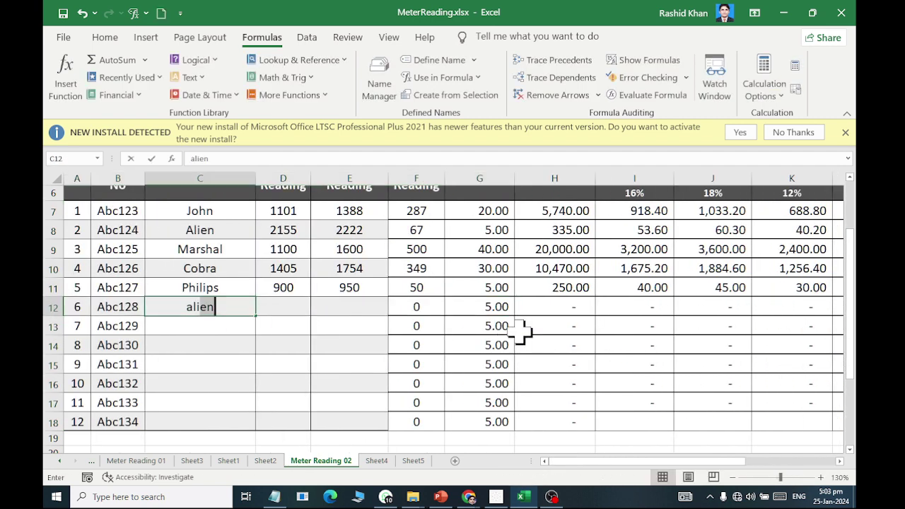
pyautogui.press('Tab')
pyautogui.hotkey('shift', 'Tab')
pyautogui.write('Ali')
pyautogui.press('Delete')
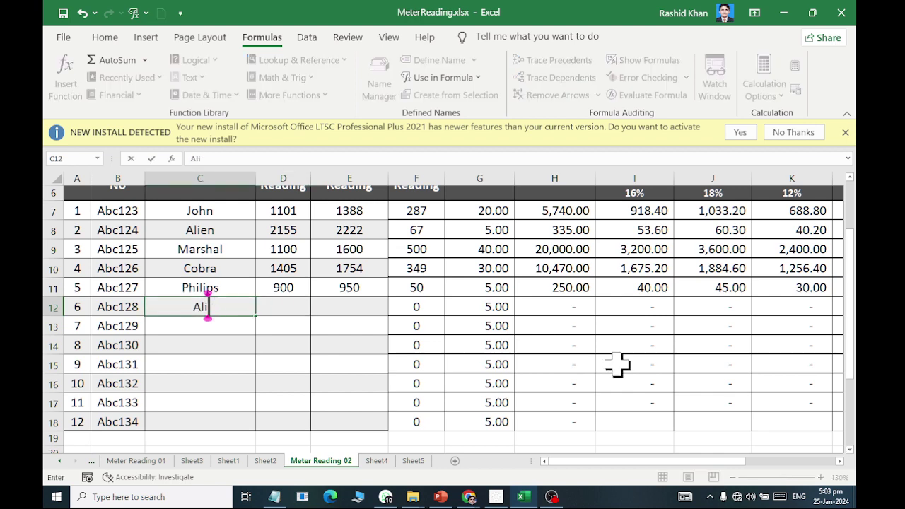
pyautogui.press('Tab')
# Enter previous reading 1102 and current reading 1564 in row 12
pyautogui.write('110')
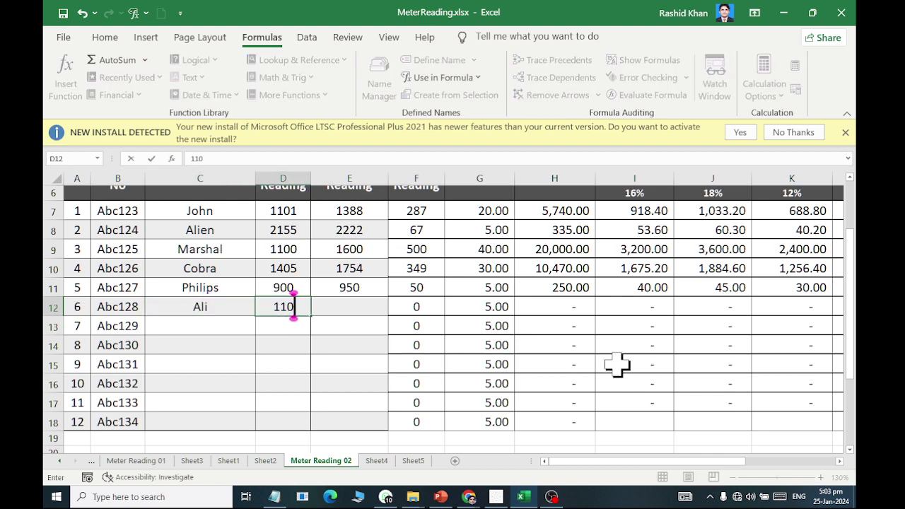
pyautogui.write('2')
pyautogui.press('Tab')
pyautogui.write('15')
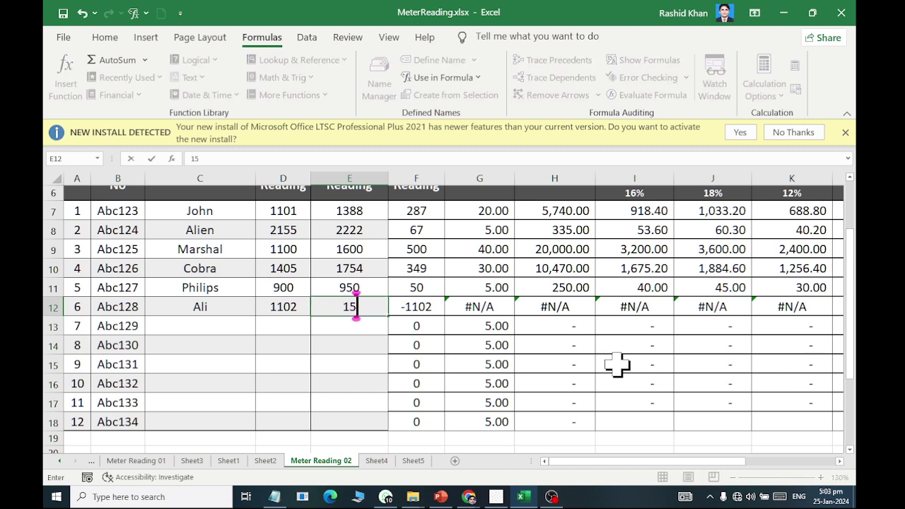
pyautogui.write('64')
pyautogui.press('Return')
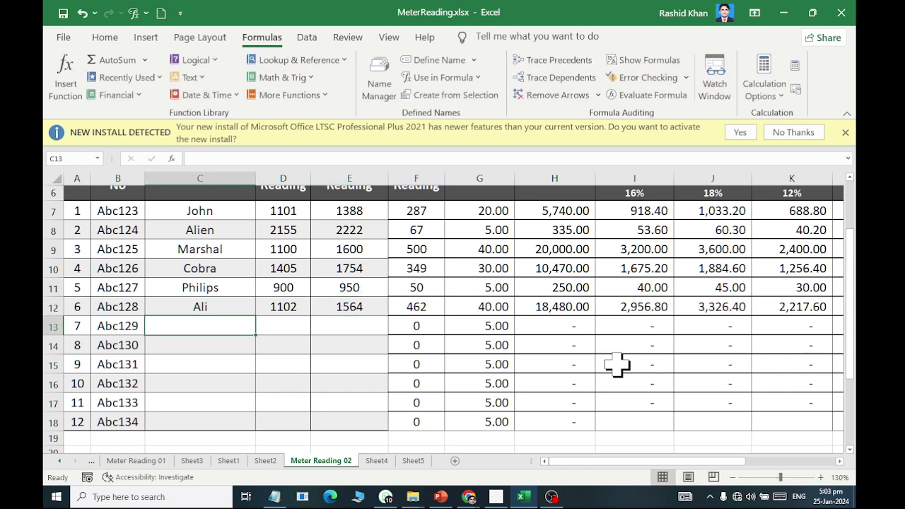
pyautogui.click(503, 306)
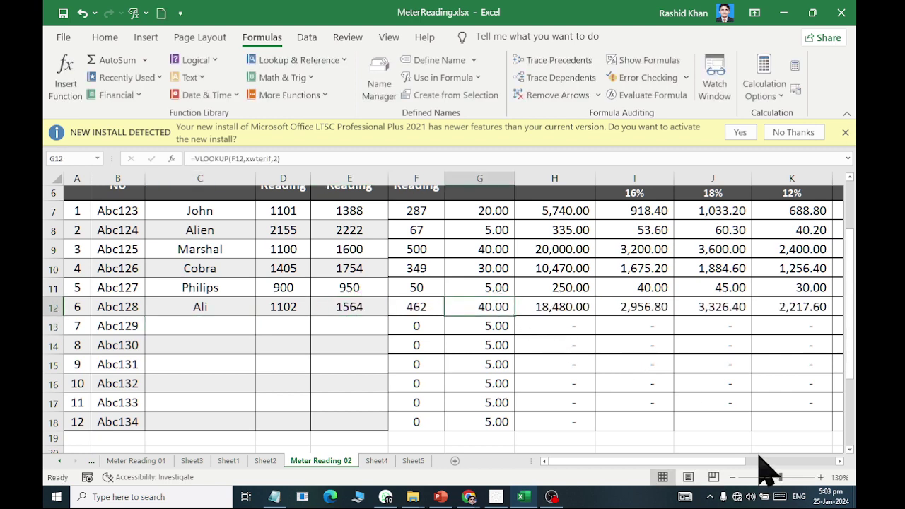
# Correct the current reading to 1200 and check row 12's total reading and unit rate
pyautogui.click(382, 308)
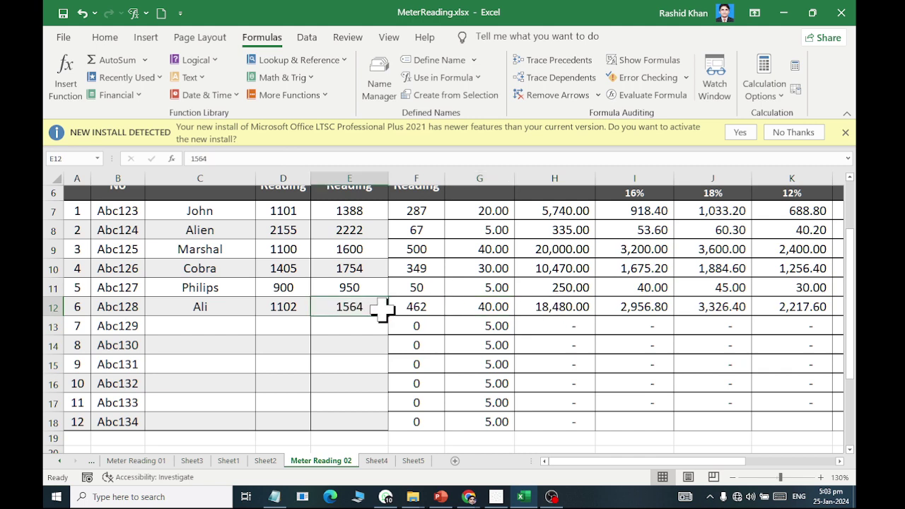
pyautogui.write('1200')
pyautogui.press('Return')
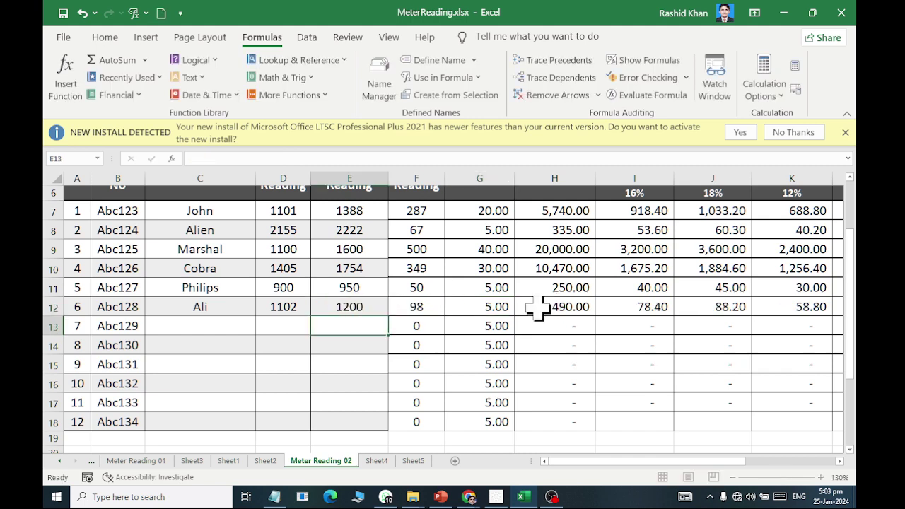
pyautogui.click(416, 305)
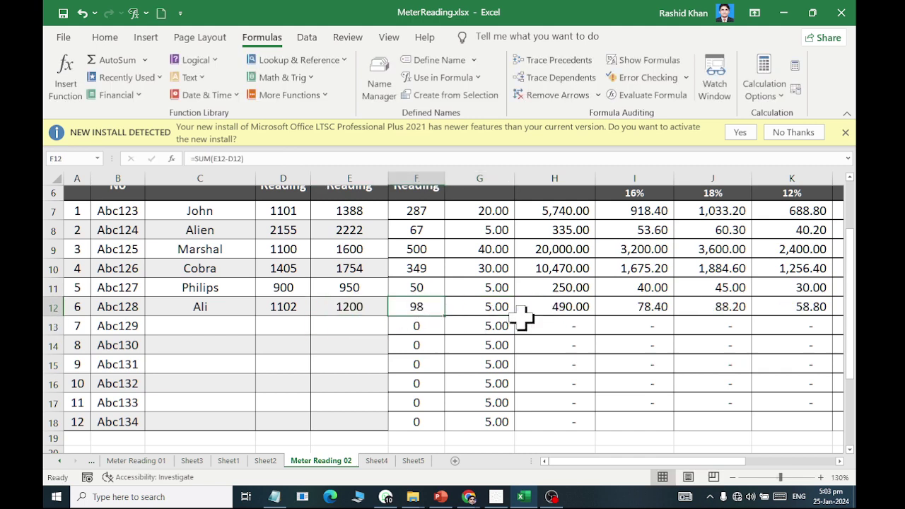
pyautogui.click(497, 311)
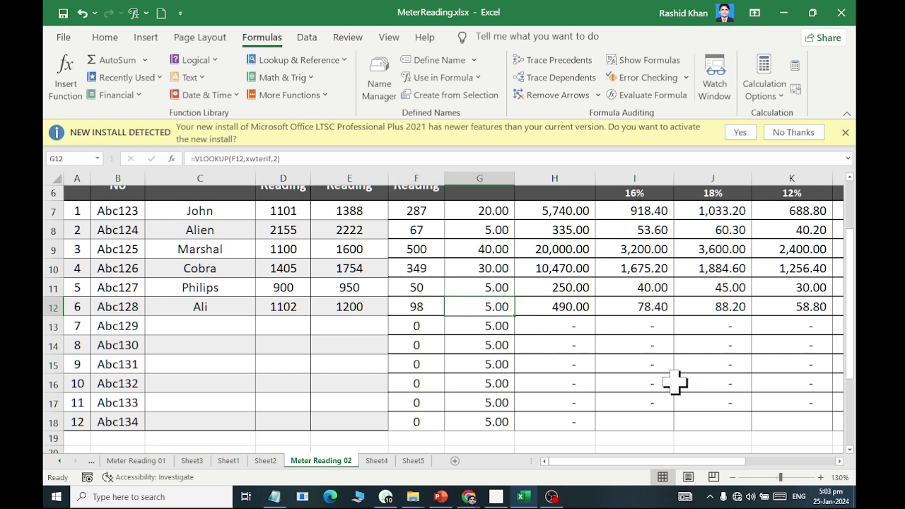
# Set the Price Terif base rate to 40 and the 100-unit rate to 30
pyautogui.scroll(-6, 650, 347)
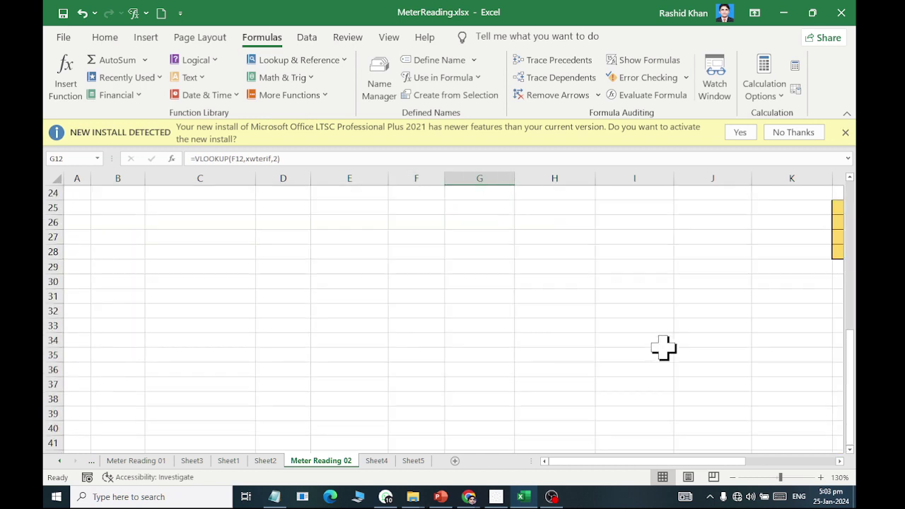
pyautogui.moveTo(718, 461); pyautogui.dragTo(830, 482)
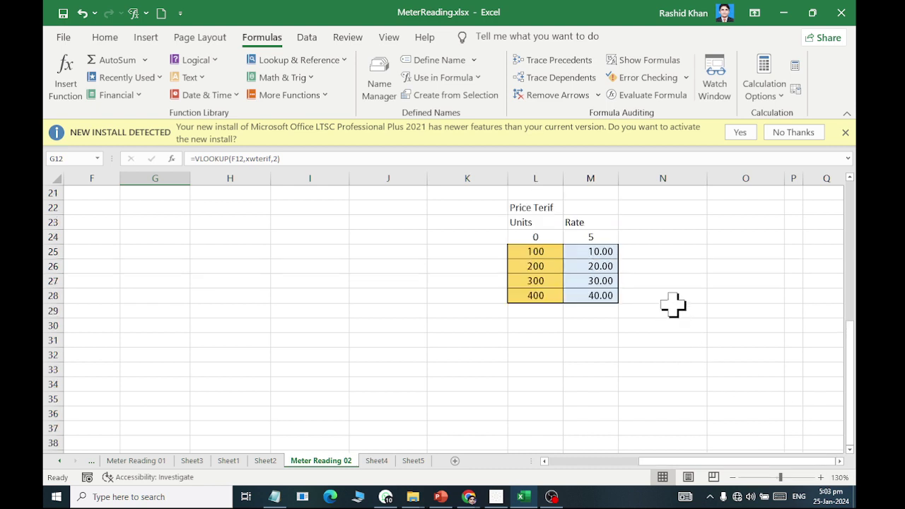
pyautogui.scroll(2, 664, 300)
pyautogui.keyDown('ctrl'); pyautogui.scroll(1, 616, 285); pyautogui.keyUp('ctrl')
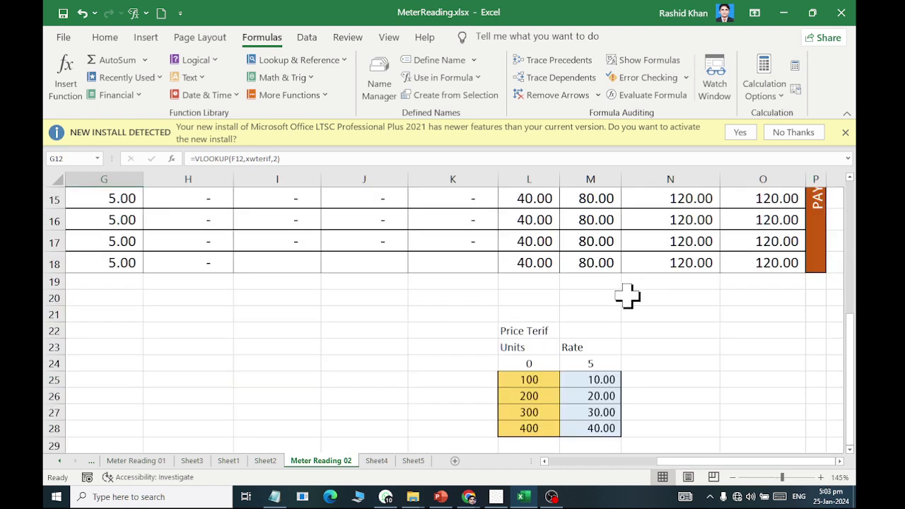
pyautogui.click(602, 363)
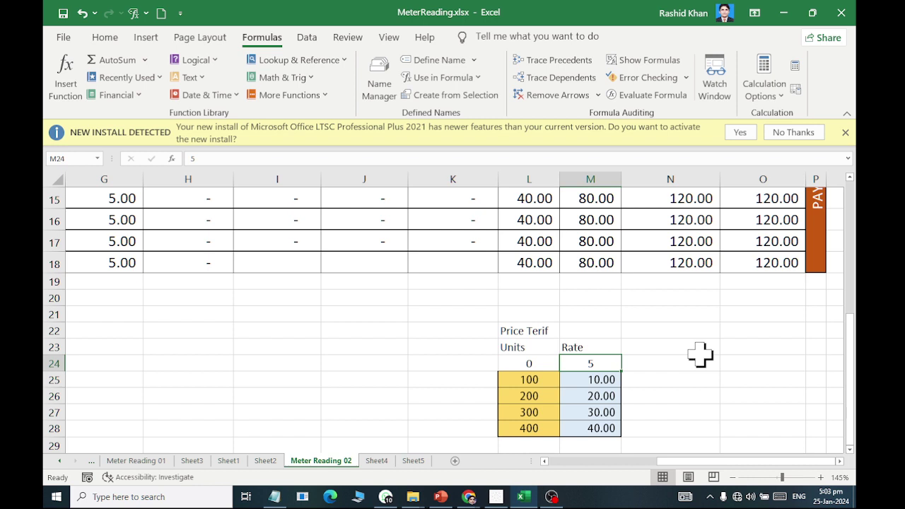
pyautogui.write('40')
pyautogui.press('Return')
pyautogui.write('30')
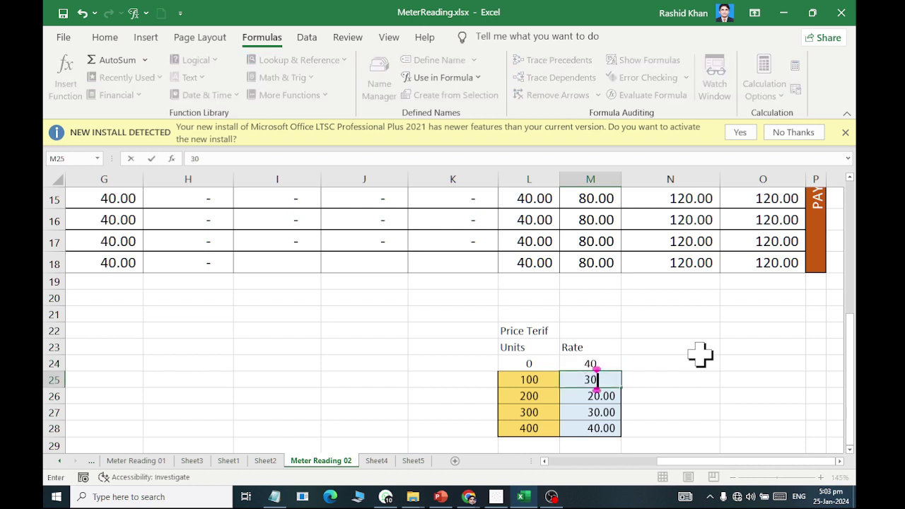
pyautogui.press('Return')
# Set the remaining Price Terif rates to 10 and 5, keeping 20 unchanged
pyautogui.press('Return')
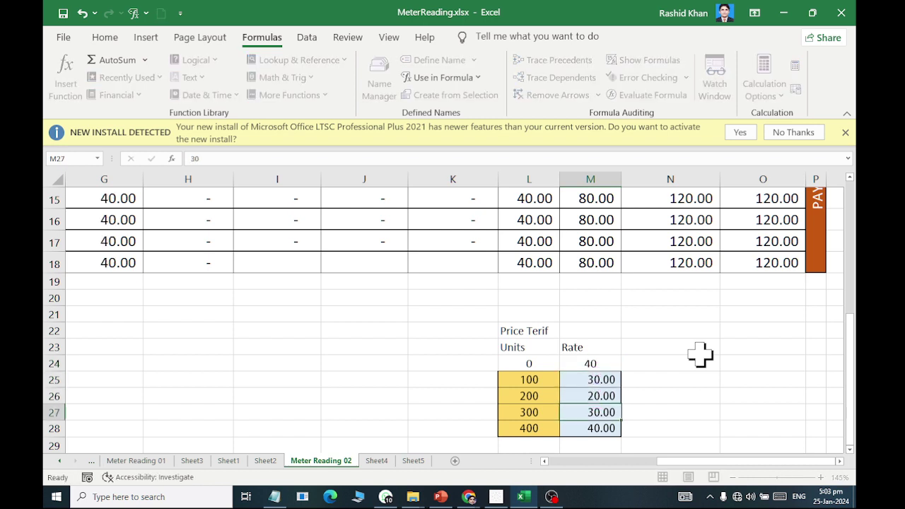
pyautogui.write('10')
pyautogui.press('Return')
pyautogui.write('5')
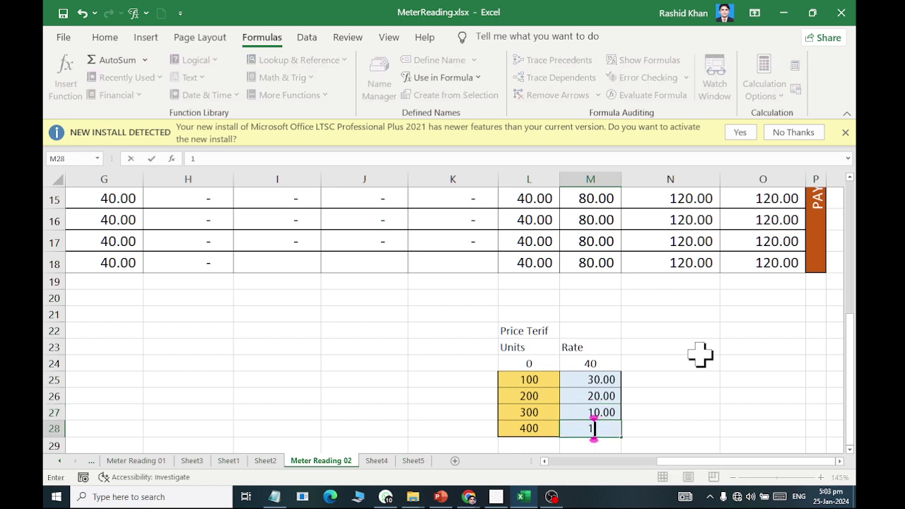
pyautogui.press('Return')
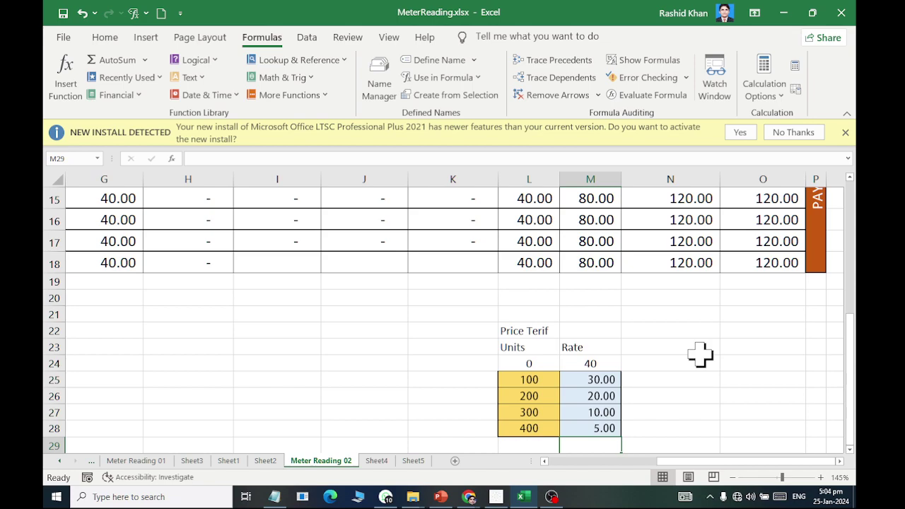
pyautogui.scroll(5, 473, 421)
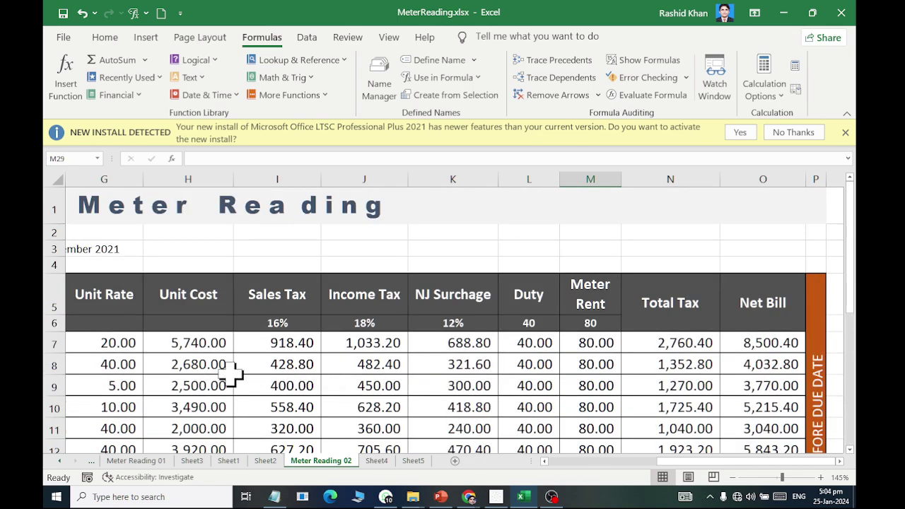
pyautogui.moveTo(232, 374); pyautogui.dragTo(158, 382)
pyautogui.scroll(-2, 238, 327)
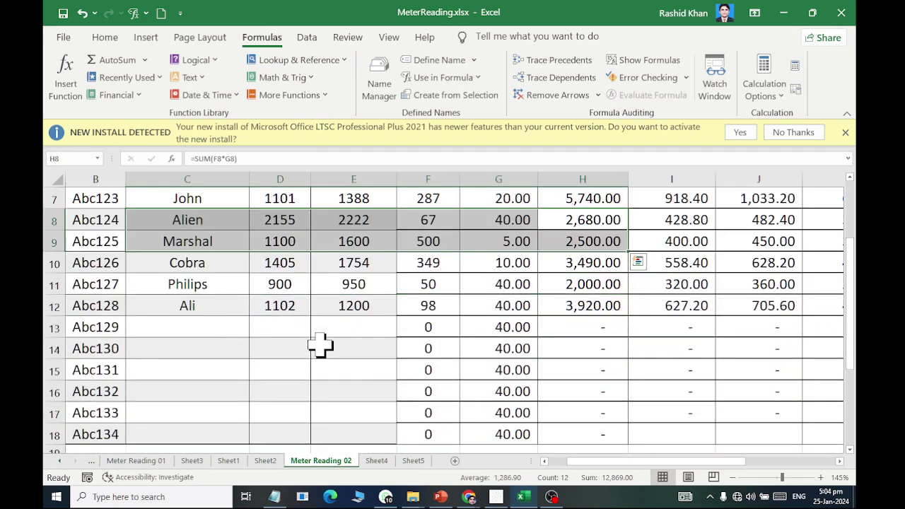
pyautogui.scroll(1, 320, 344)
pyautogui.click(439, 358)
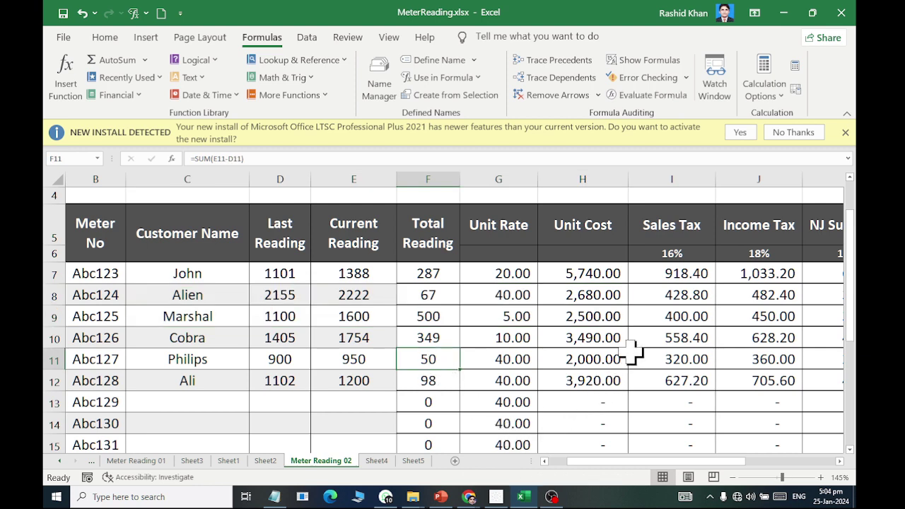
pyautogui.press('Right')
pyautogui.press('Right')
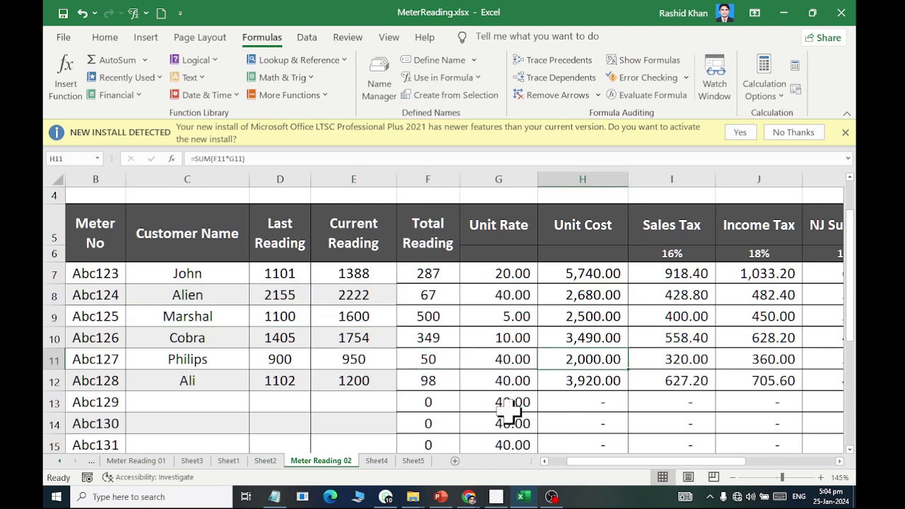
pyautogui.click(426, 274)
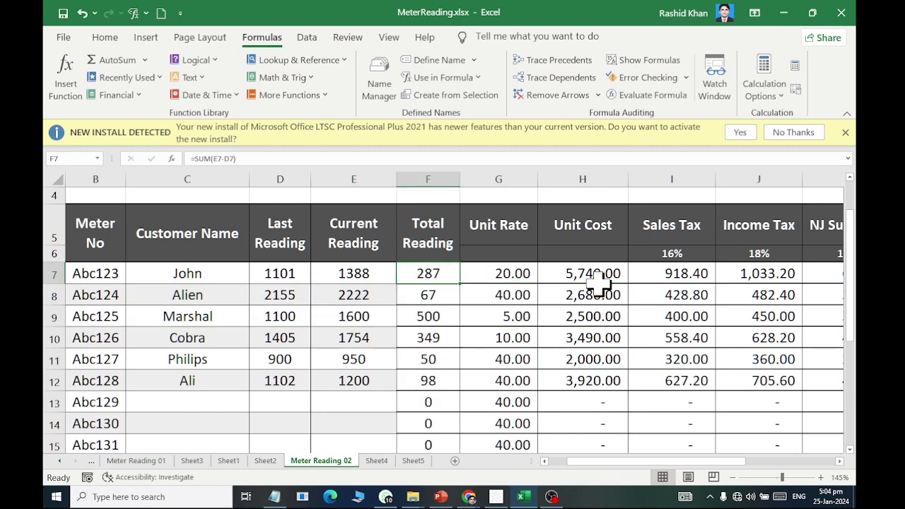
pyautogui.click(612, 272)
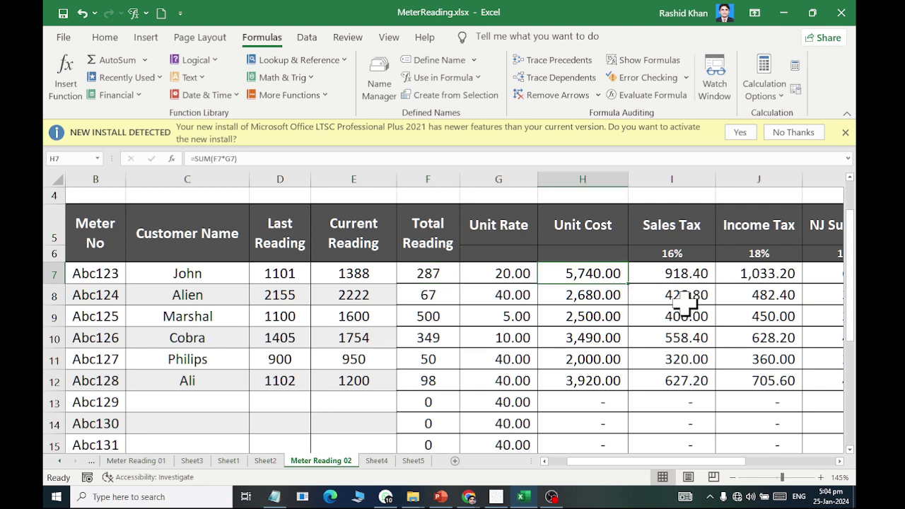
pyautogui.click(432, 300)
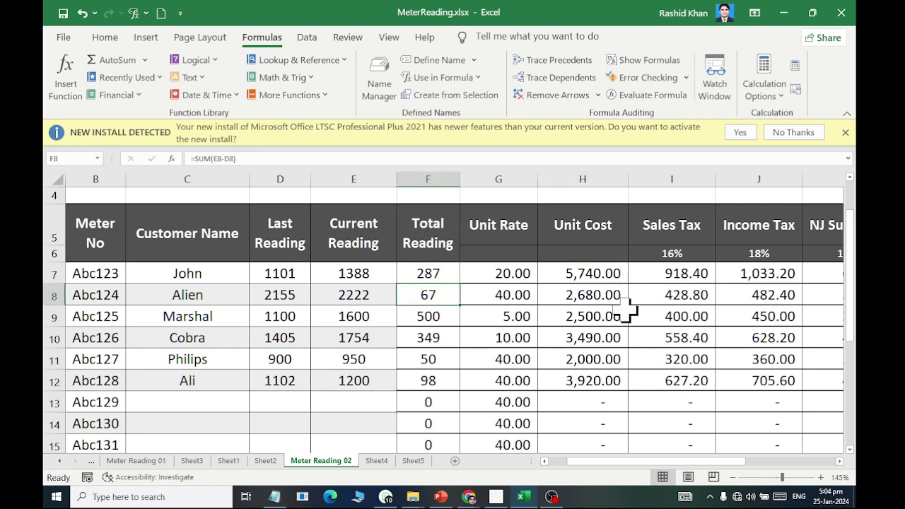
pyautogui.click(599, 298)
pyautogui.click(418, 313)
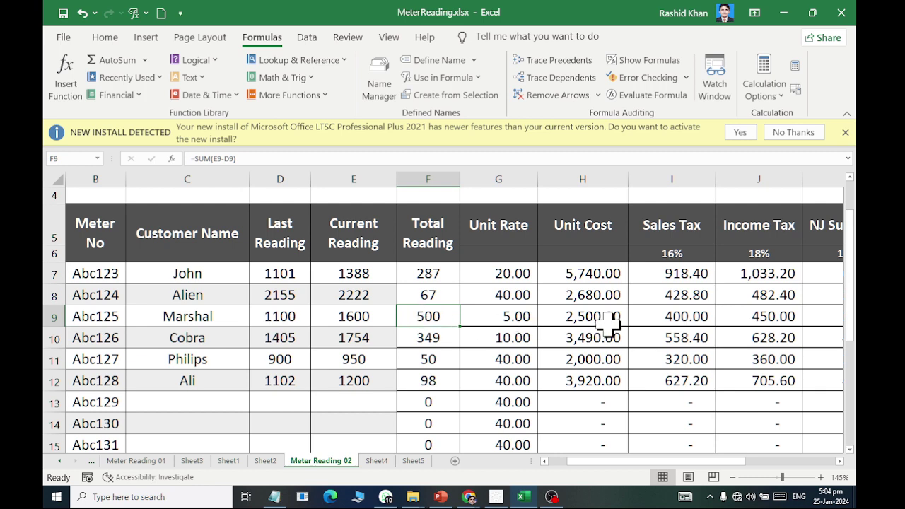
pyautogui.click(608, 319)
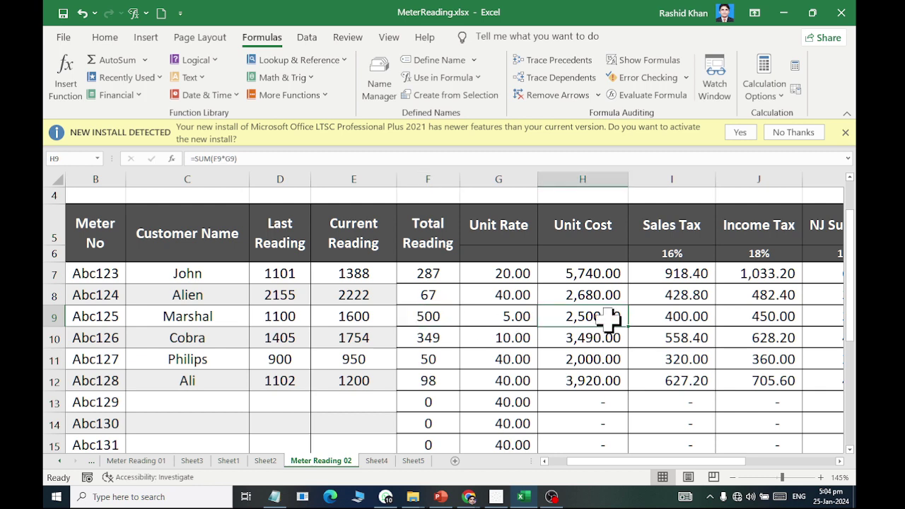
pyautogui.click(434, 362)
pyautogui.click(601, 358)
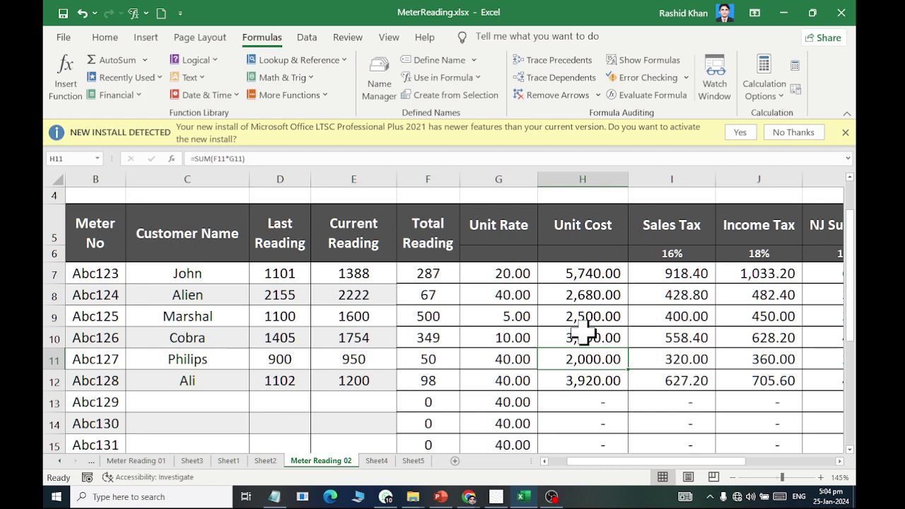
pyautogui.scroll(-2, 597, 322)
pyautogui.scroll(-4, 678, 396)
# Enter the Price Terif rates 5, 10, 20, 30 and 40 in M24:M28
pyautogui.moveTo(698, 461); pyautogui.dragTo(791, 472)
pyautogui.click(592, 232)
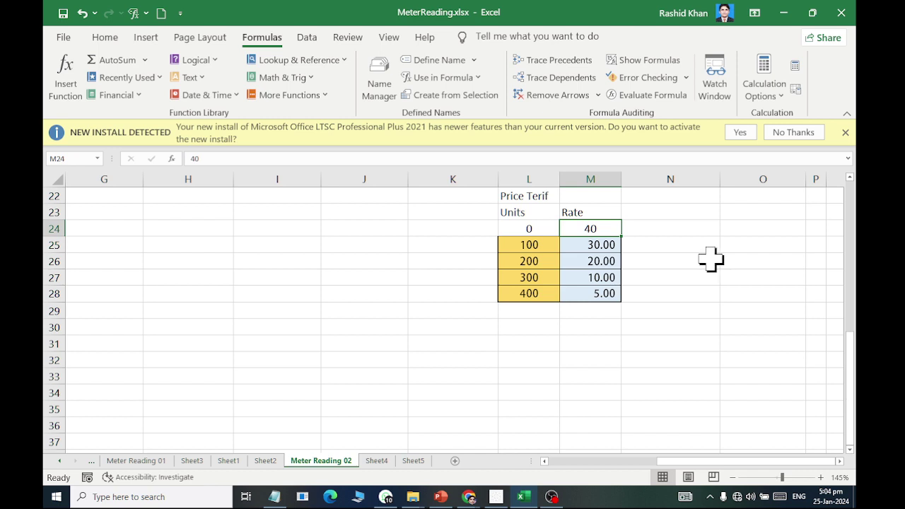
pyautogui.write('5')
pyautogui.press('Return')
pyautogui.write('10')
pyautogui.press('Return')
pyautogui.write('20')
pyautogui.press('Return')
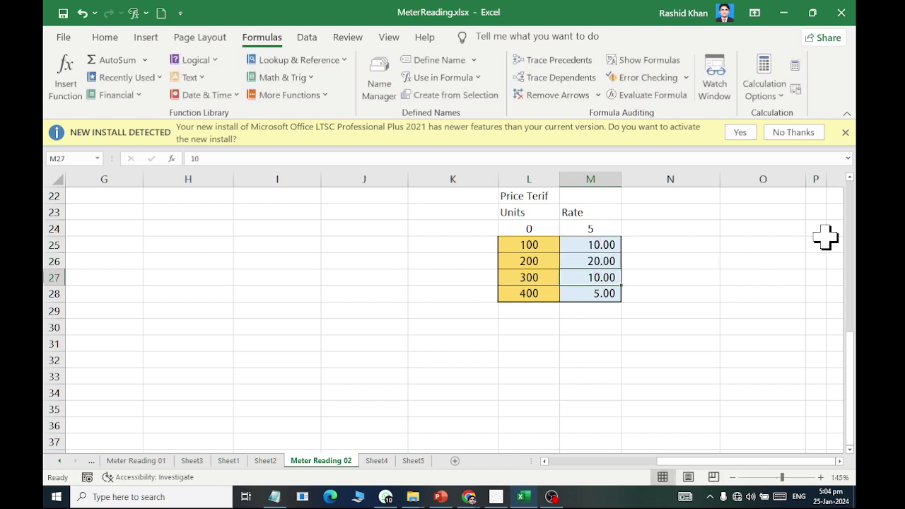
pyautogui.write('30')
pyautogui.press('Return')
pyautogui.write('40')
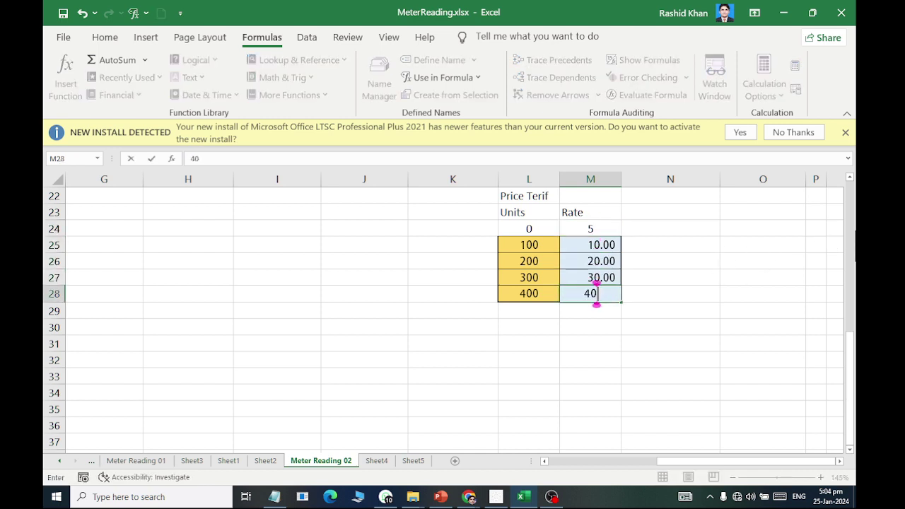
pyautogui.press('Up')
pyautogui.press('Up')
pyautogui.press('Up')
pyautogui.press('Up')
pyautogui.press('Up')
# Start filling the Units column bands, entering 50 as the second band
pyautogui.press('Down')
pyautogui.press('Left')
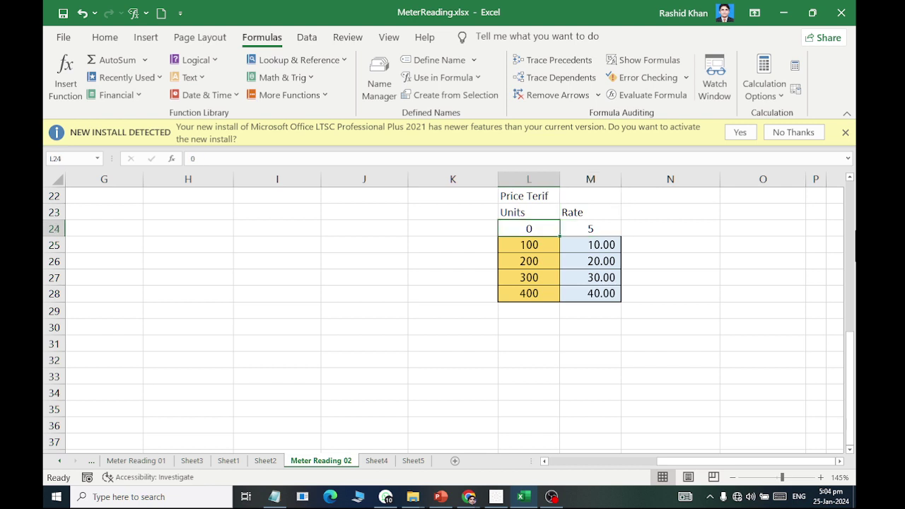
pyautogui.press('Down')
pyautogui.write('50')
pyautogui.press('Return')
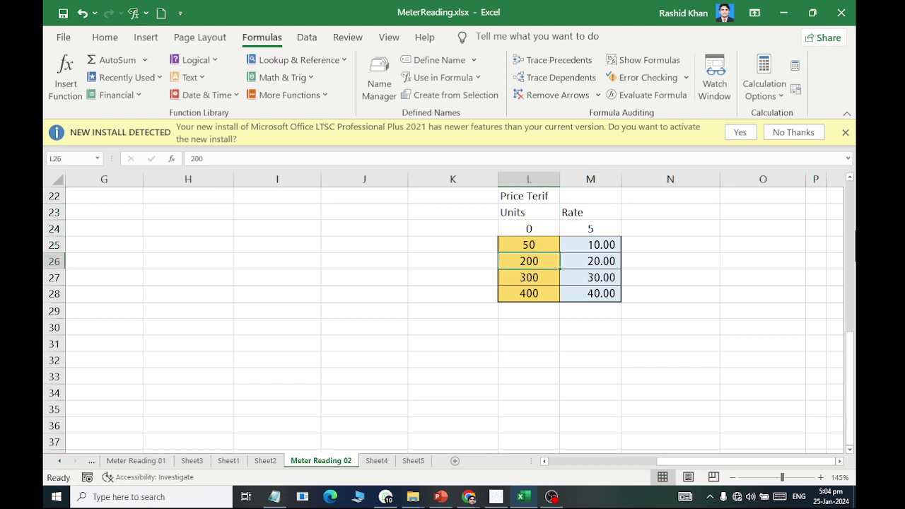
pyautogui.write('150')
pyautogui.press('Return')
pyautogui.write('2')
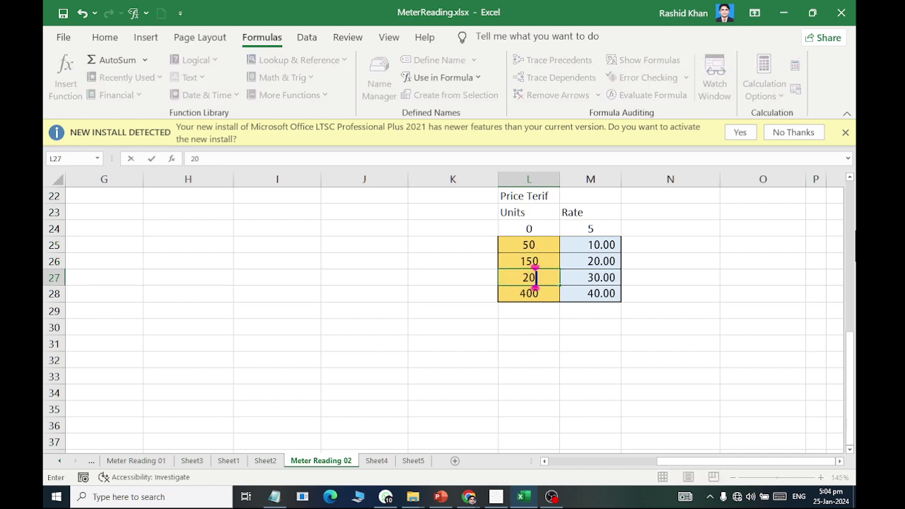
pyautogui.write('0')
pyautogui.press('Return')
# Correct the remaining unit bands to 100, 150 and 200
pyautogui.click(534, 261)
pyautogui.write('100')
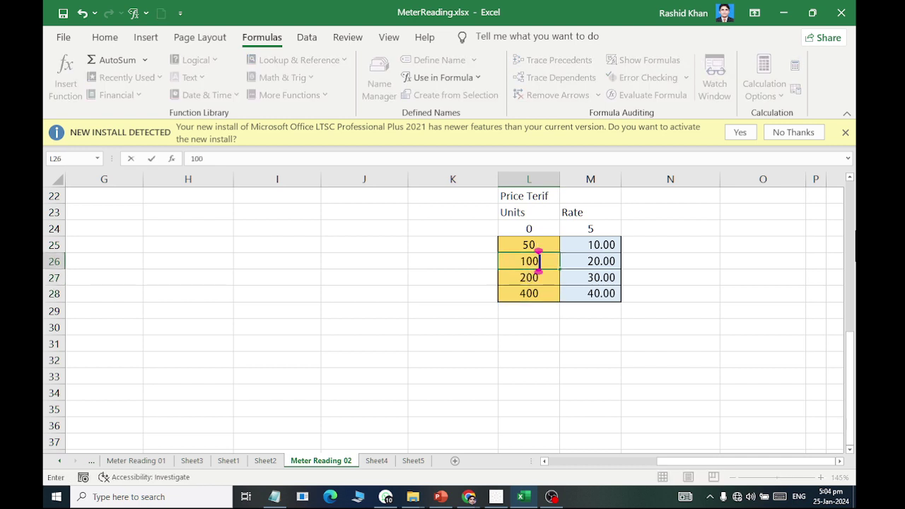
pyautogui.press('Return')
pyautogui.write('150')
pyautogui.press('Return')
pyautogui.write('2')
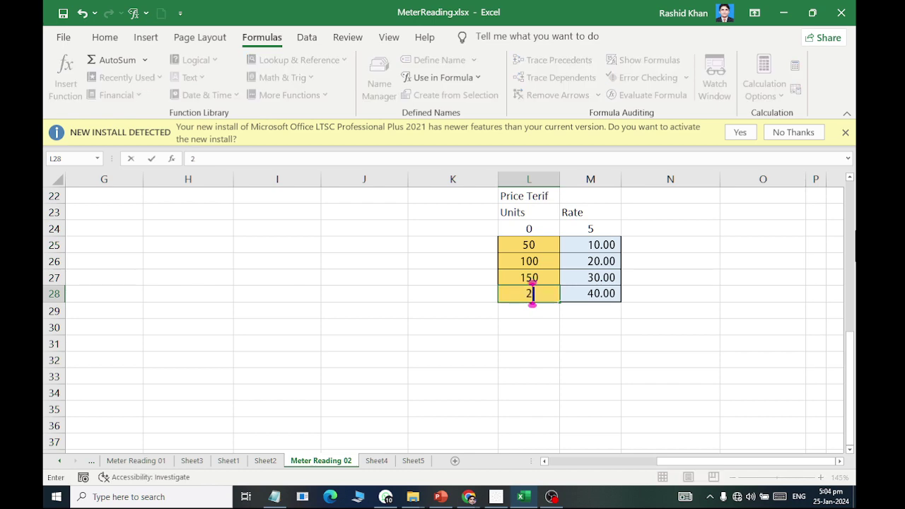
pyautogui.write('0')
pyautogui.click(528, 327)
pyautogui.press('Up')
pyautogui.press('Up')
pyautogui.write('20')
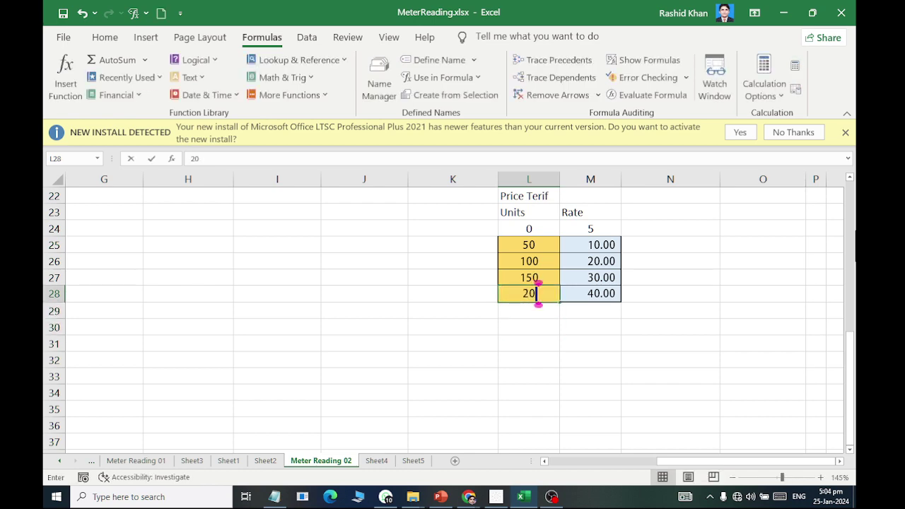
pyautogui.write('0')
pyautogui.press('Return')
# Return to the billing table and check Abc124's total reading, 10.00 rate and unit cost
pyautogui.moveTo(188, 244); pyautogui.dragTo(263, 233)
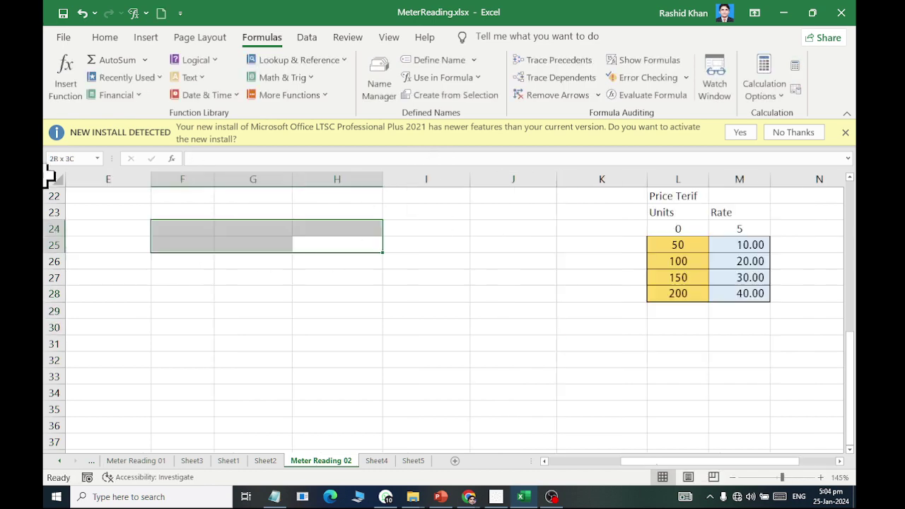
pyautogui.click(317, 299)
pyautogui.scroll(-1, 317, 299)
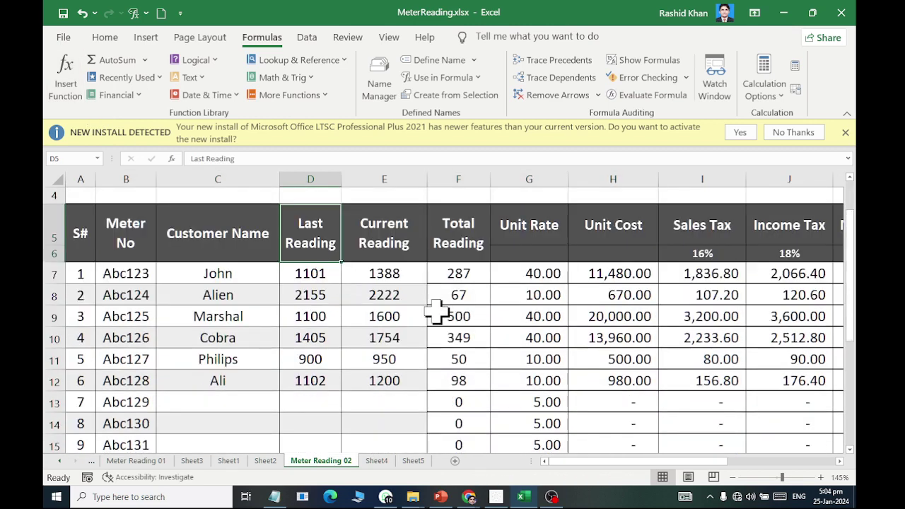
pyautogui.click(456, 296)
pyautogui.click(551, 296)
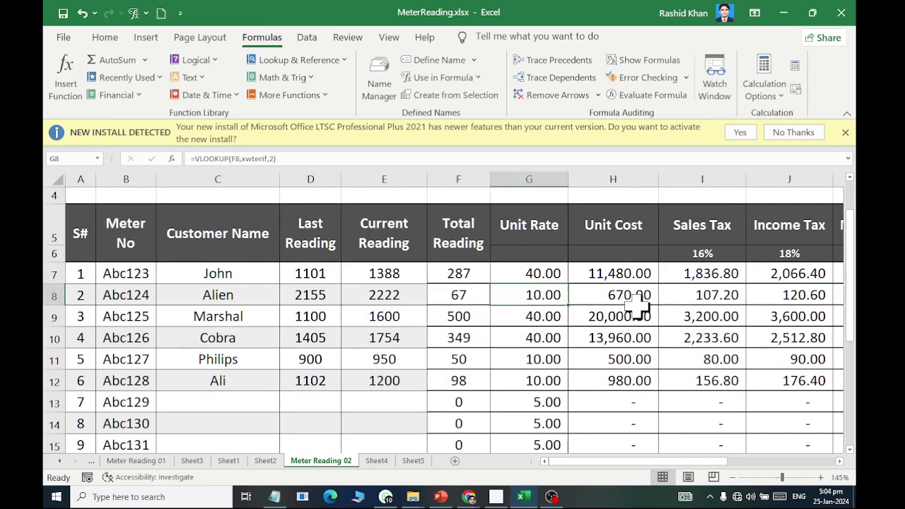
pyautogui.click(639, 302)
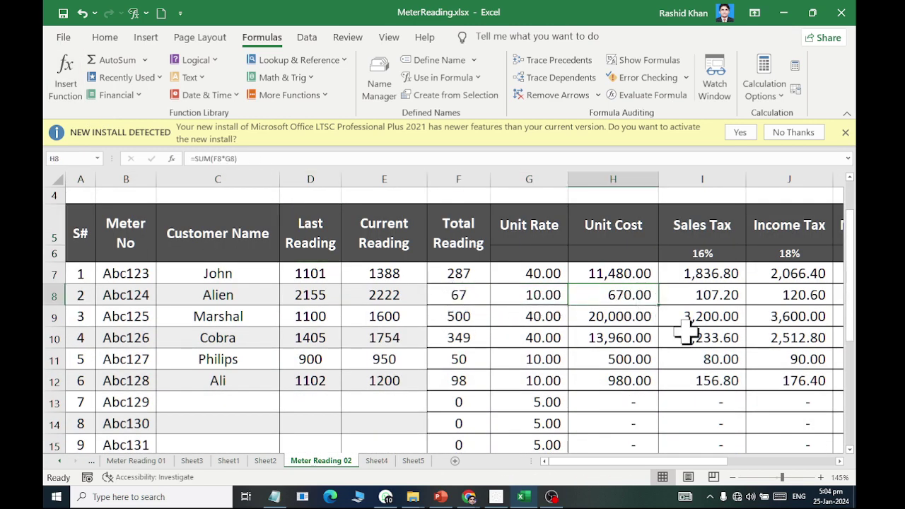
# Check the recalculated readings and costs for Abc127, Abc123 (11,480.00) and Abc128
pyautogui.click(452, 360)
pyautogui.click(629, 361)
pyautogui.click(460, 273)
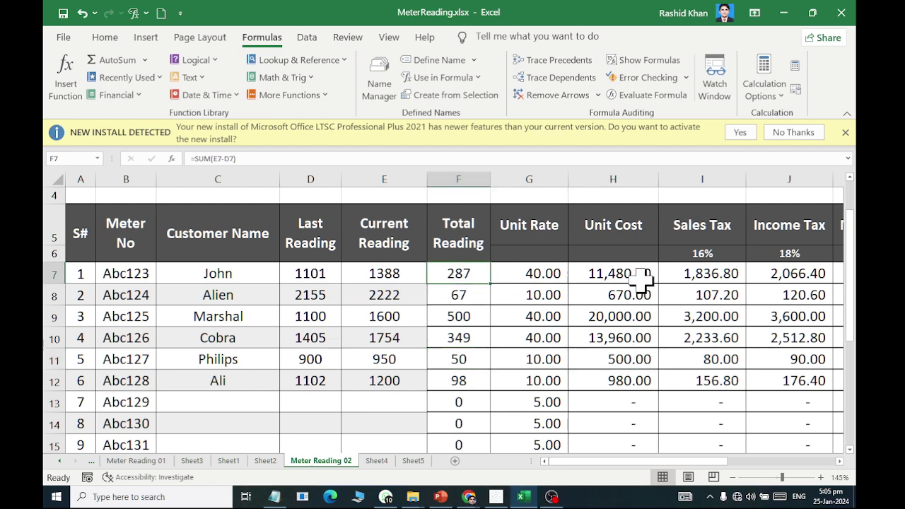
pyautogui.click(653, 274)
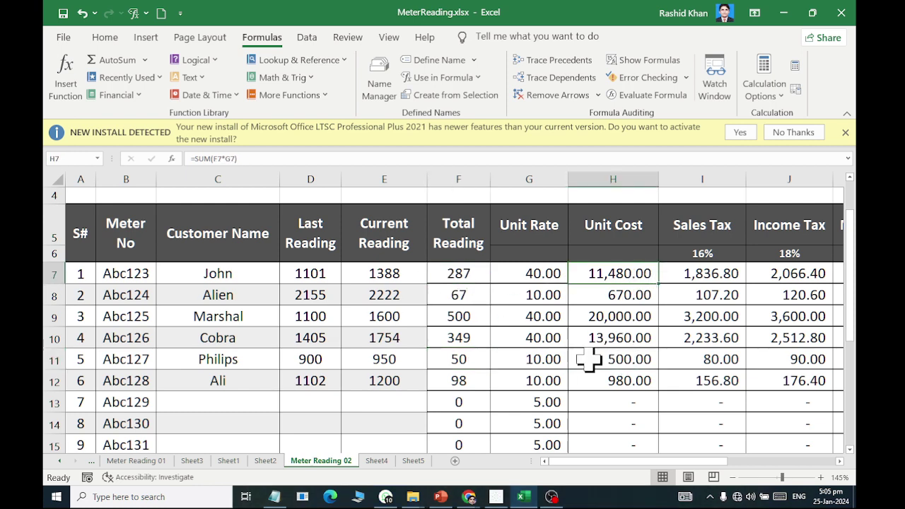
pyautogui.click(472, 382)
pyautogui.click(607, 386)
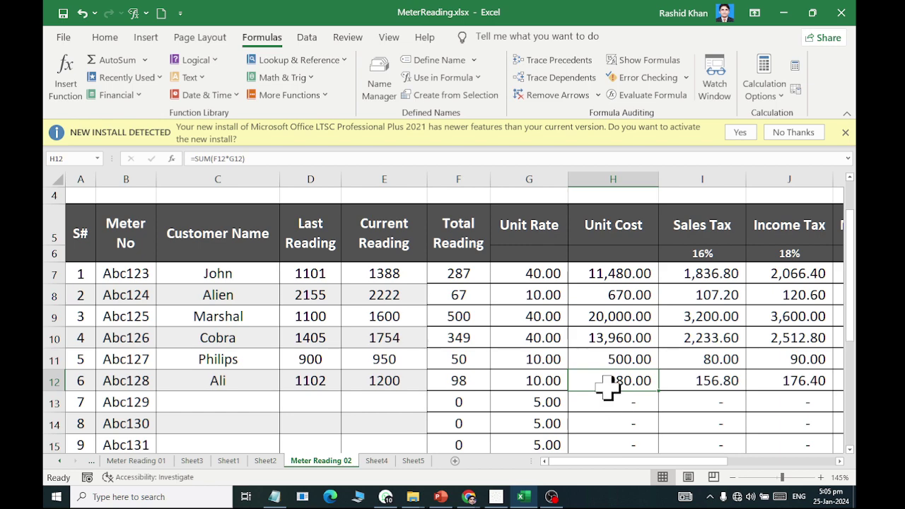
pyautogui.scroll(-2, 606, 385)
pyautogui.scroll(-4, 606, 385)
pyautogui.scroll(6, 601, 389)
pyautogui.scroll(1, 462, 290)
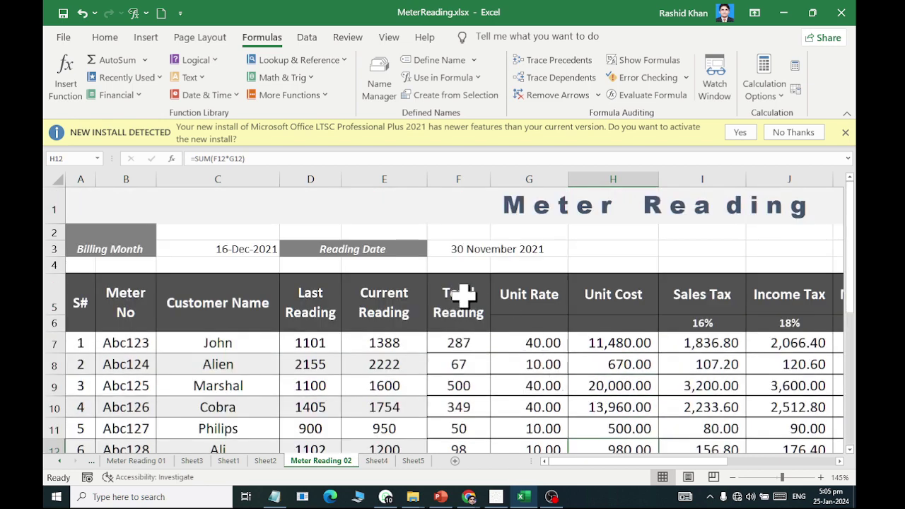
pyautogui.scroll(-1, 436, 293)
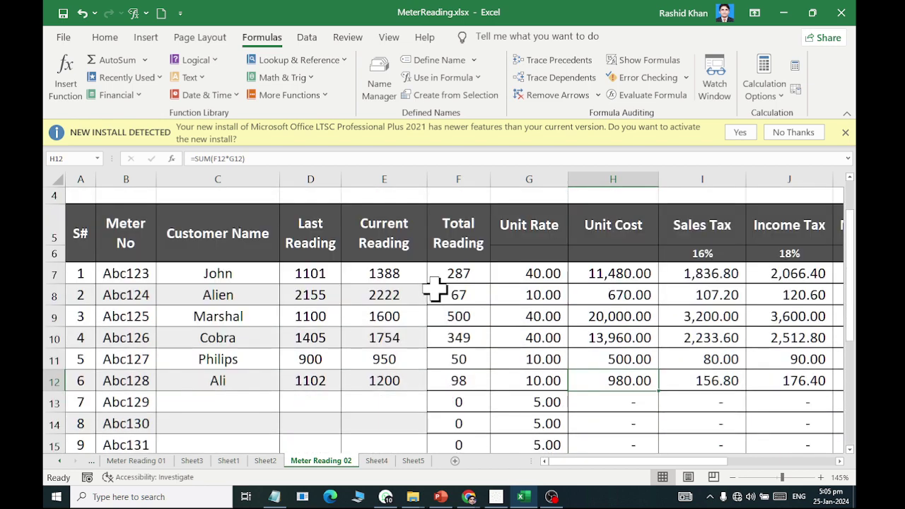